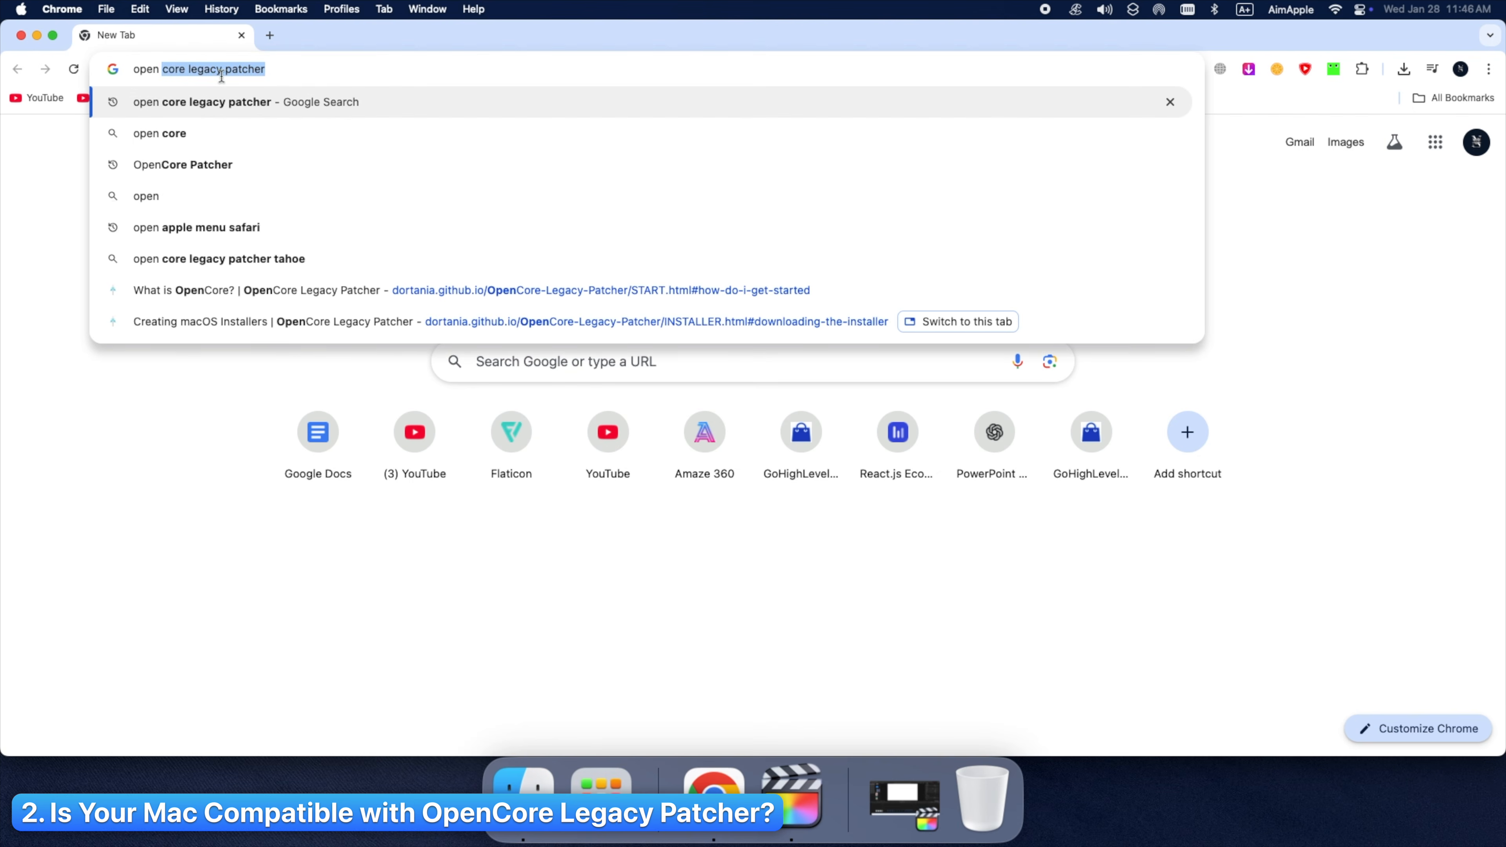
# Step: Search the web for "open core legacy patcher supported models" and view the iMac list on the Supported Models page
pyautogui.write('egacy patcher supported')
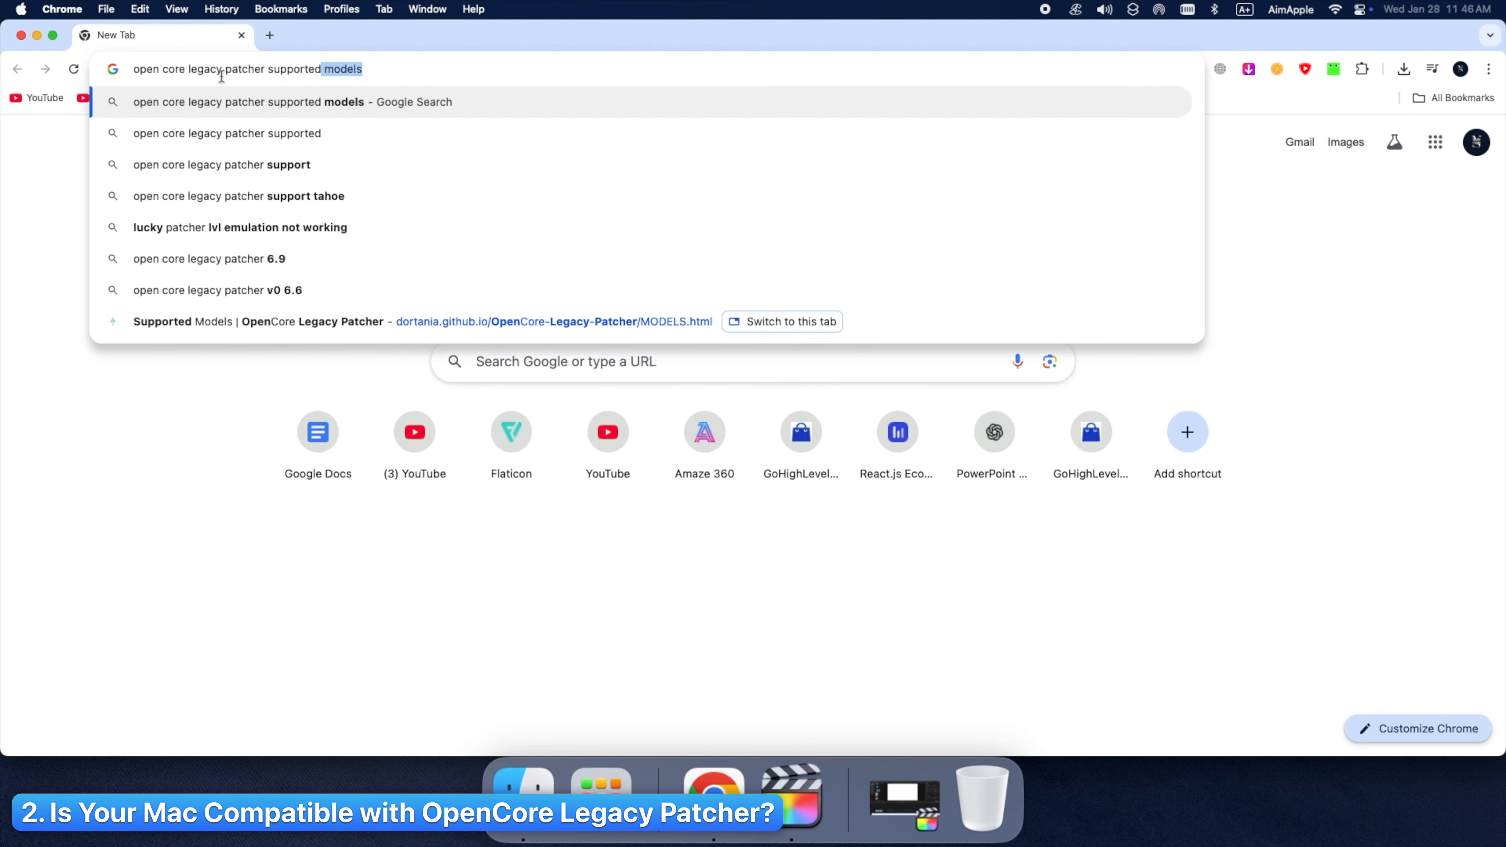
pyautogui.press('Return')
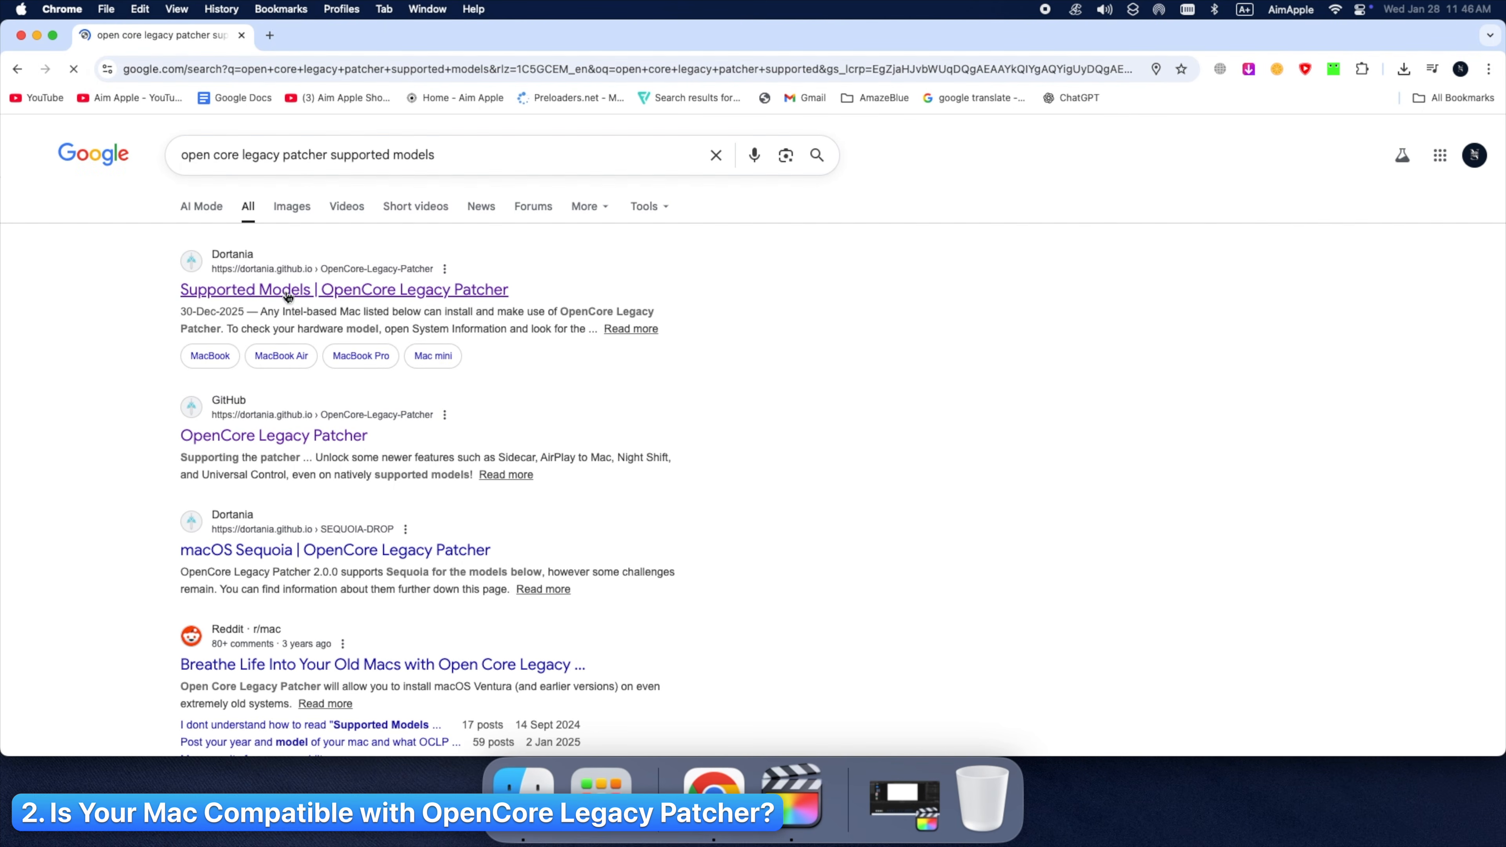
pyautogui.click(271, 290)
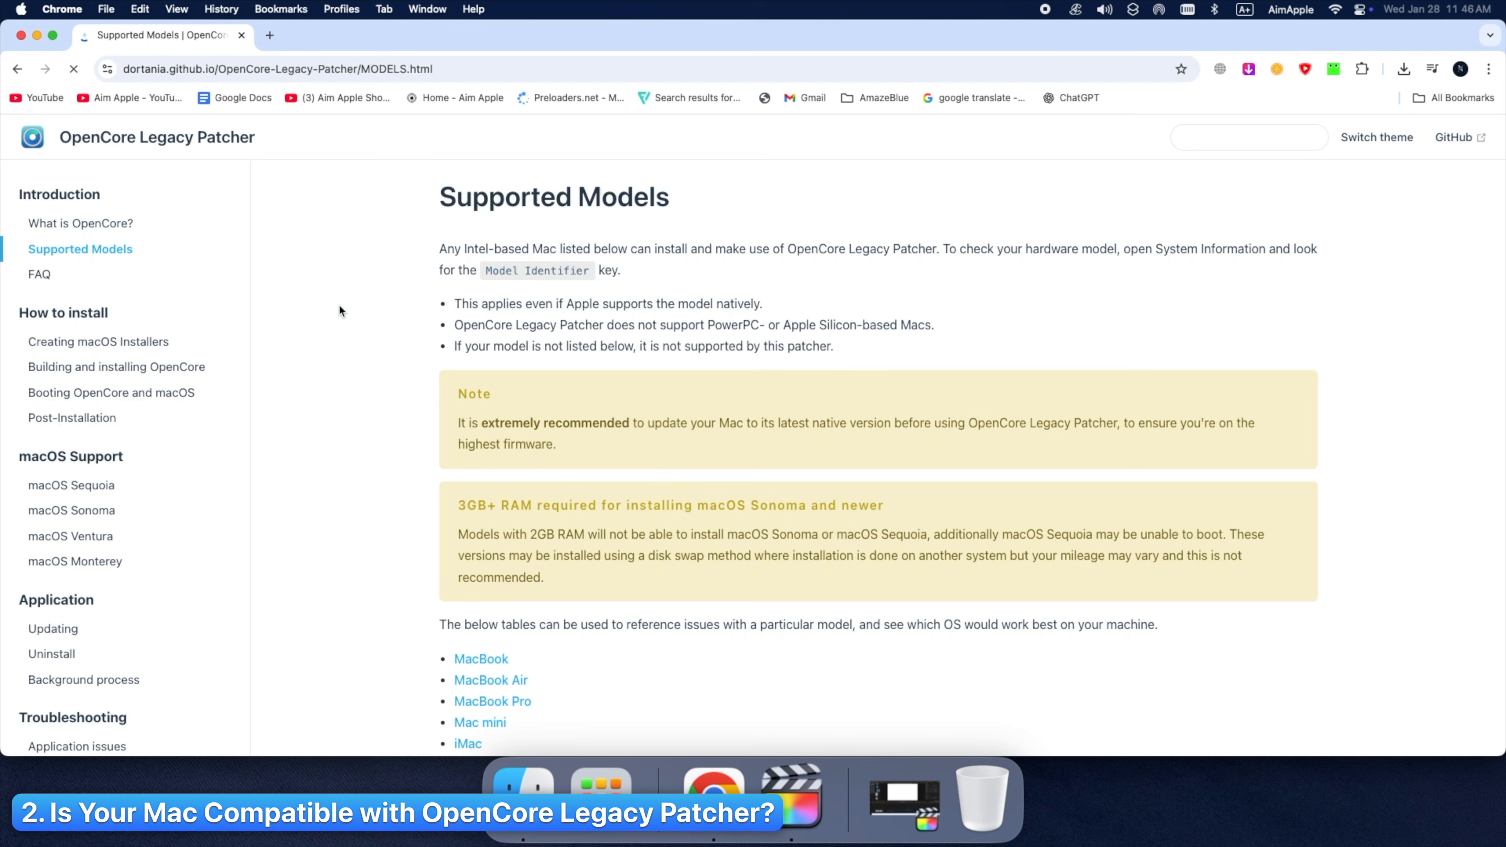
pyautogui.scroll(-5, 538, 444)
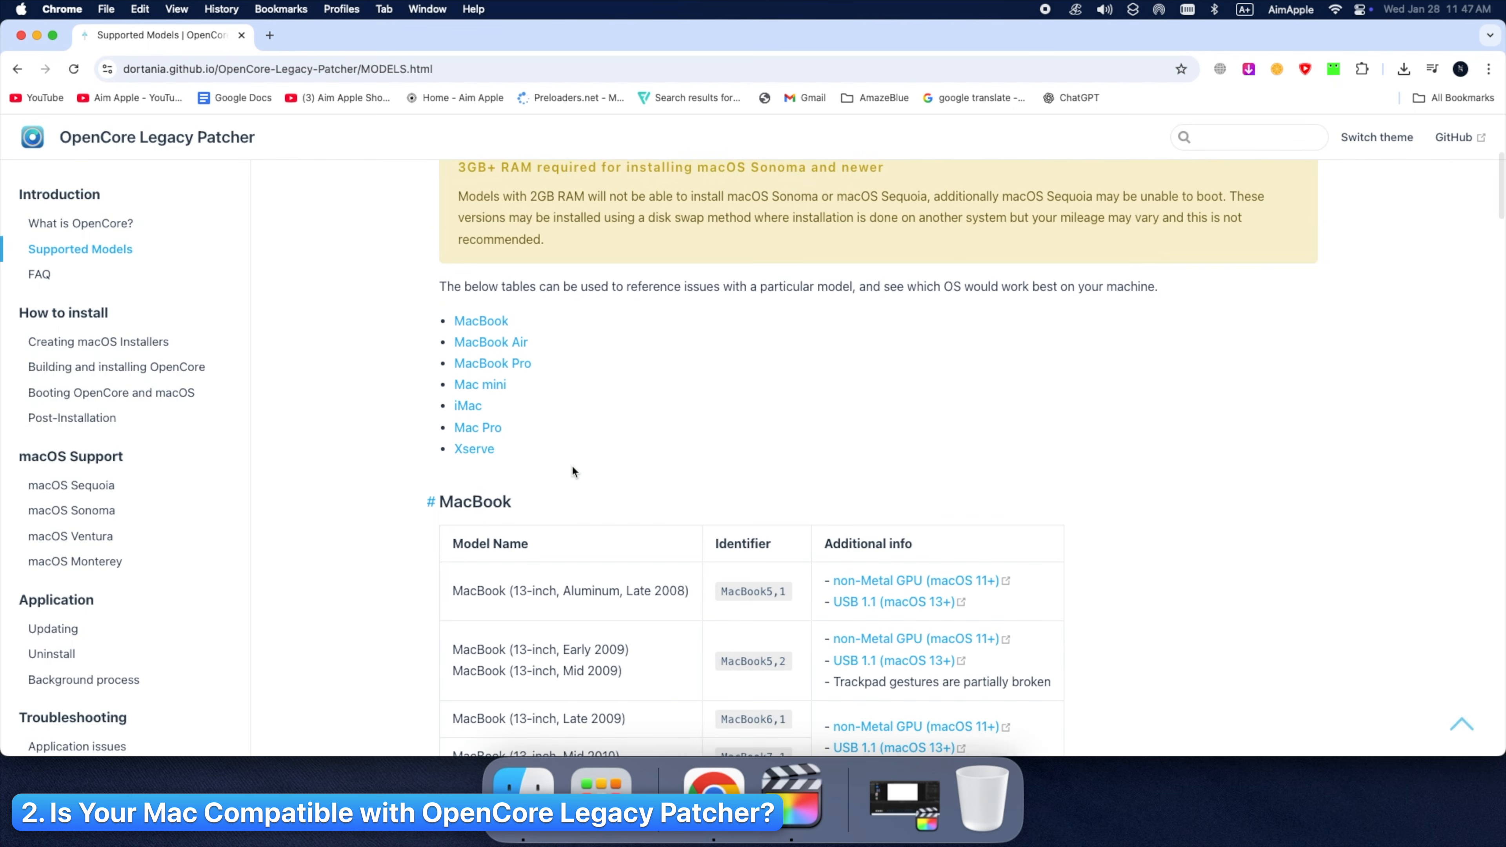
pyautogui.click(468, 406)
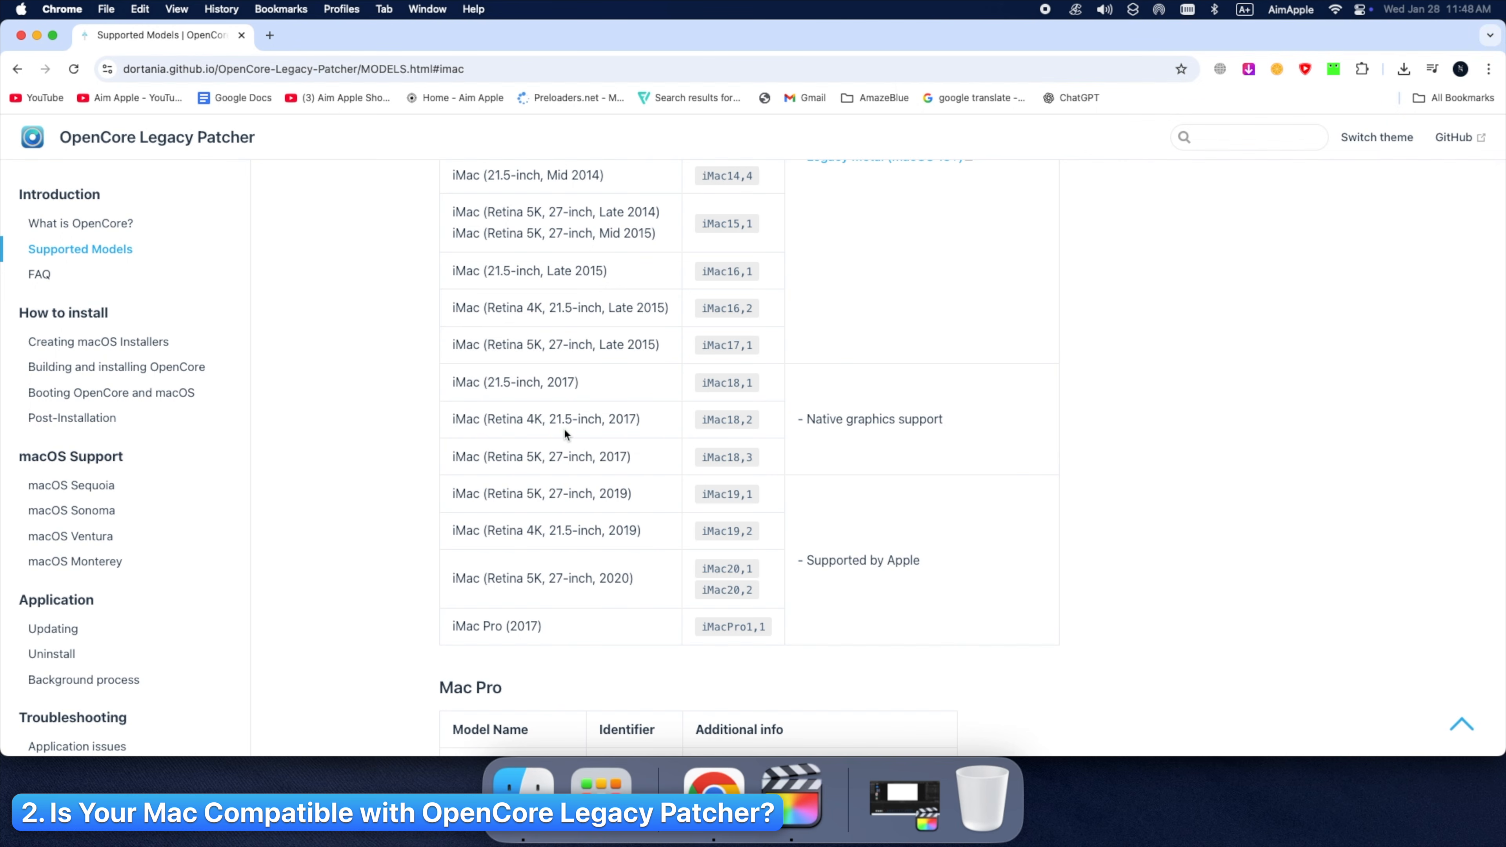
# Step: Search for OpenCore Legacy Patcher in a new browser tab and open its official GitHub project site
pyautogui.click(269, 35)
pyautogui.write('open corelega')
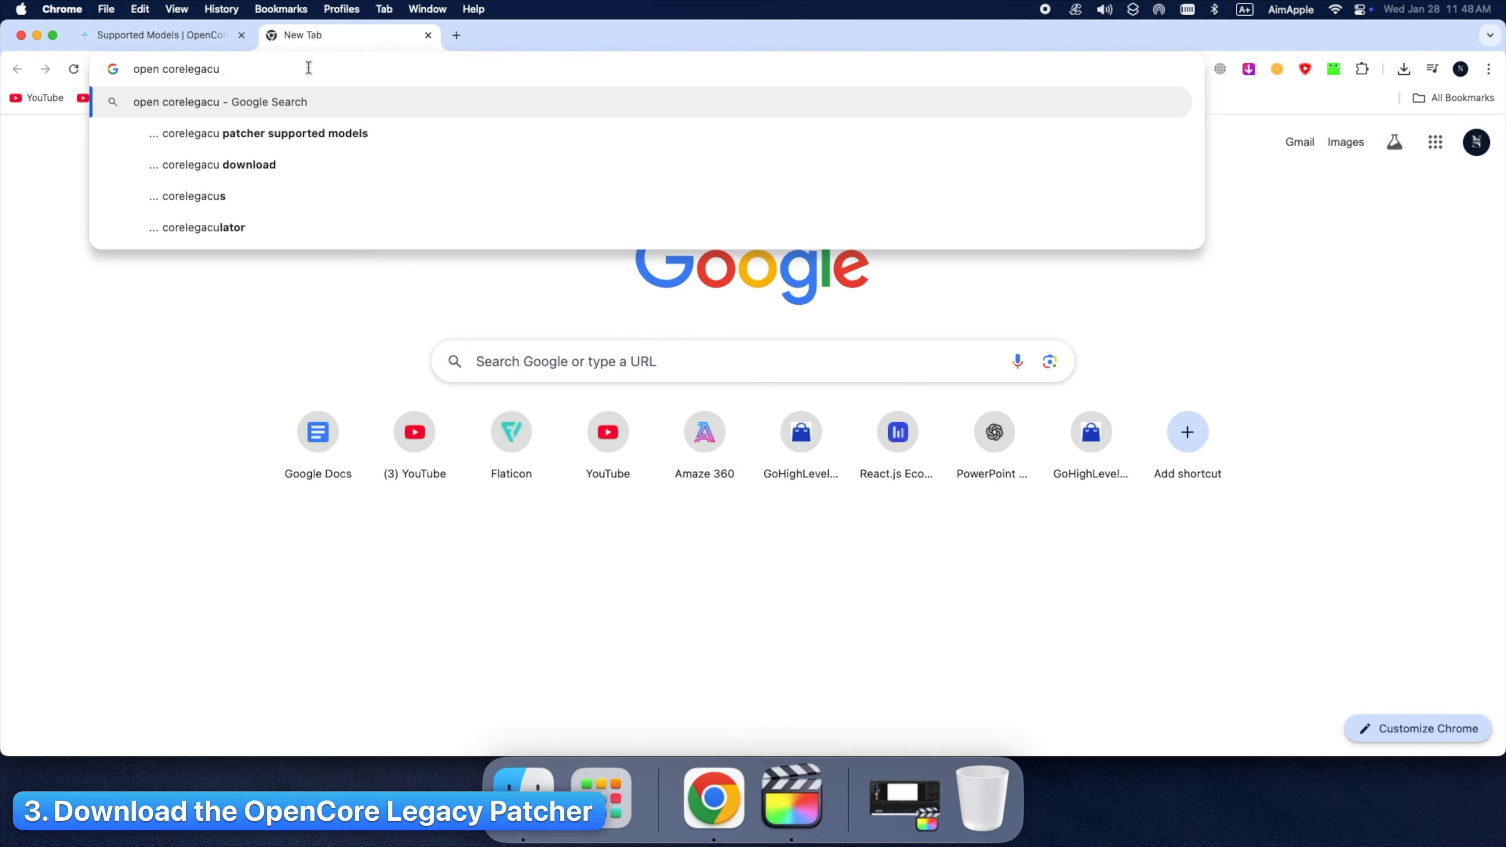
pyautogui.write('cy')
pyautogui.click(320, 133)
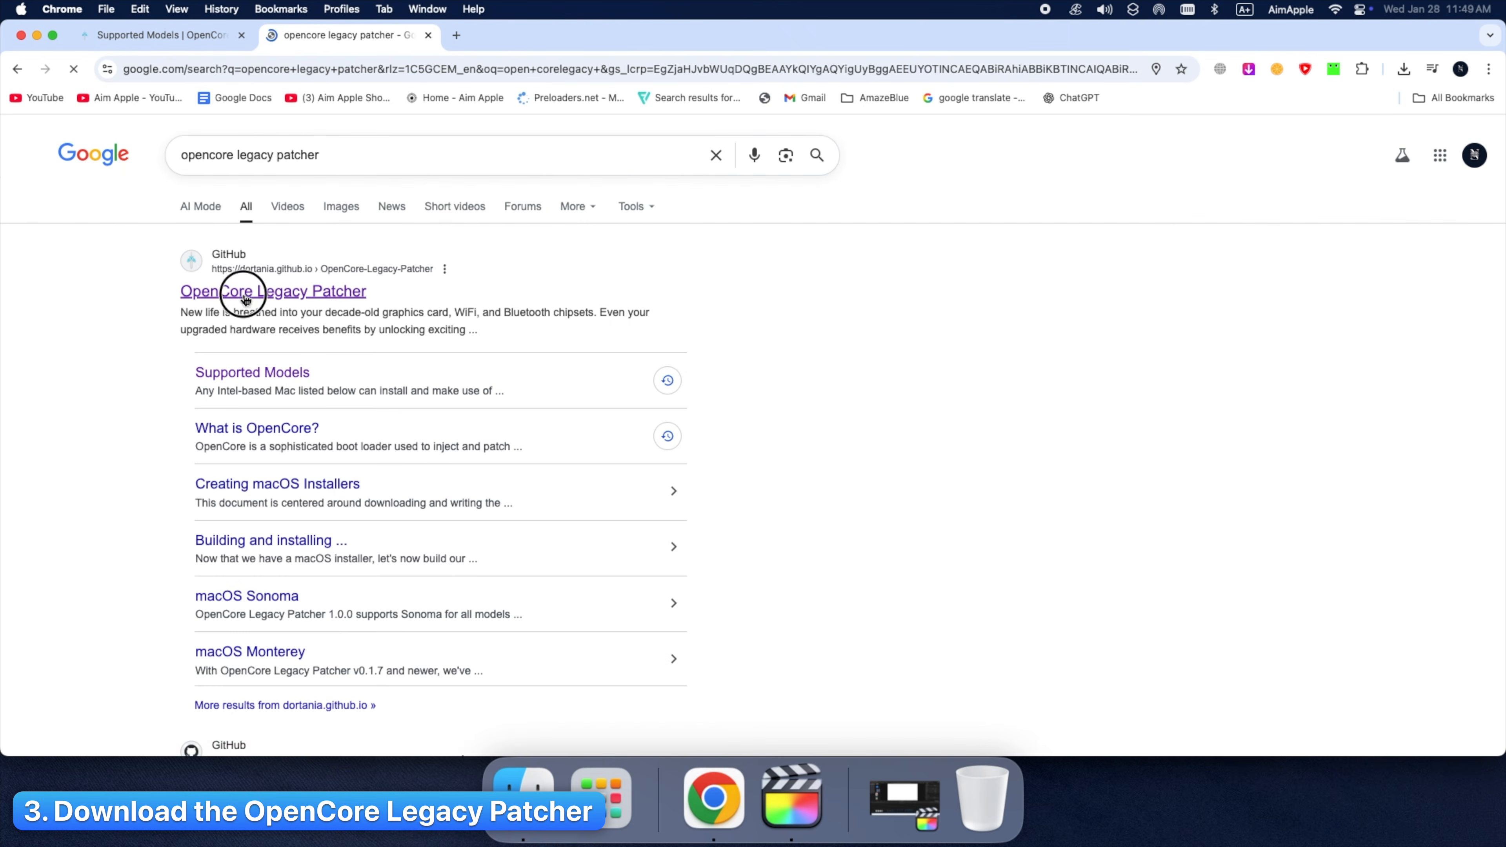
pyautogui.click(237, 291)
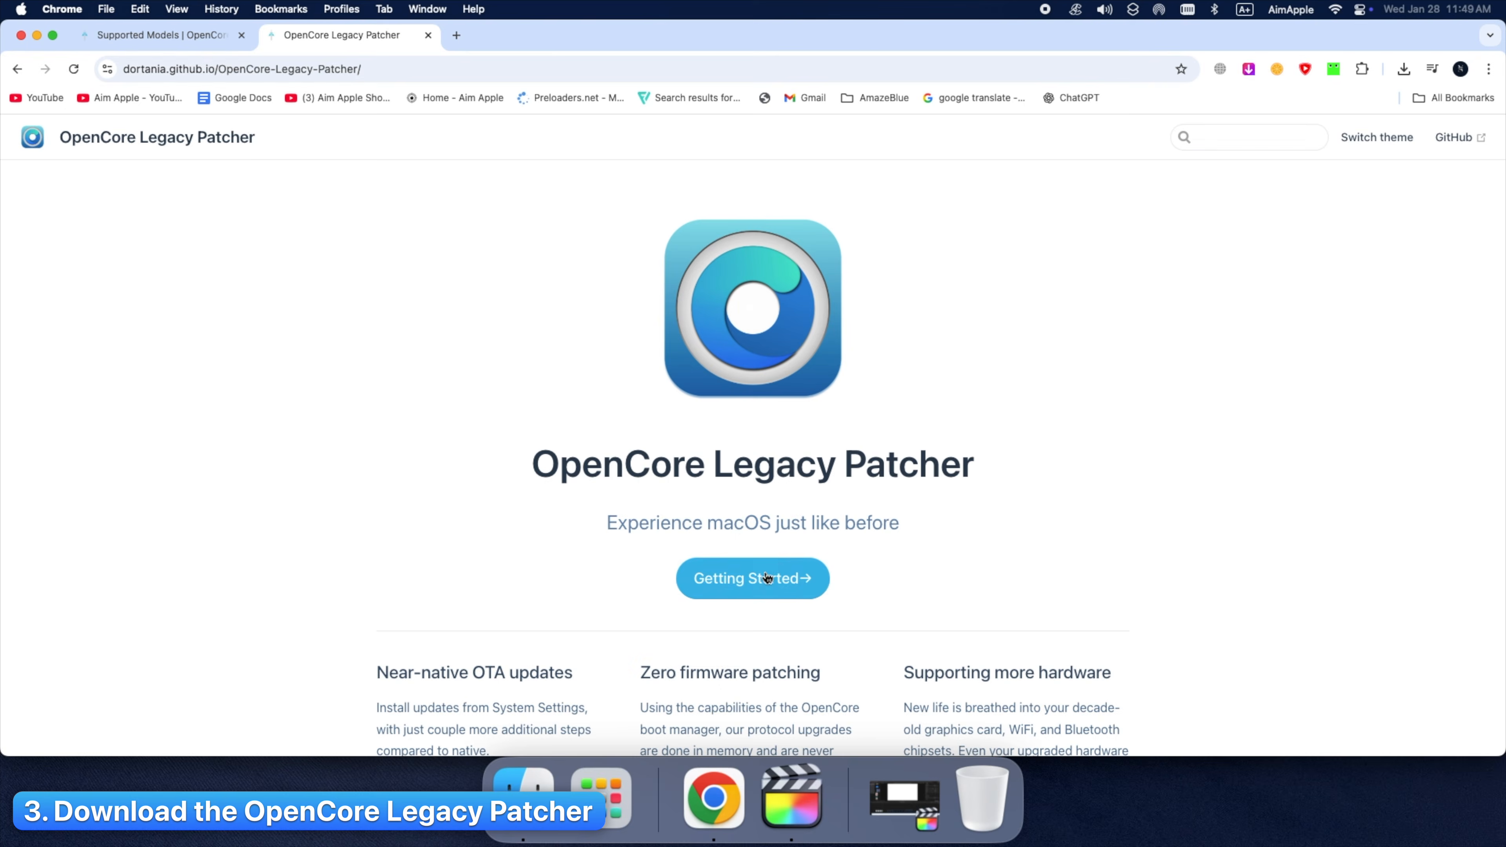
# Step: Go through the getting-started guide to the macOS installer instructions and open the OpenCore Legacy Patcher Release Apps page
pyautogui.click(767, 579)
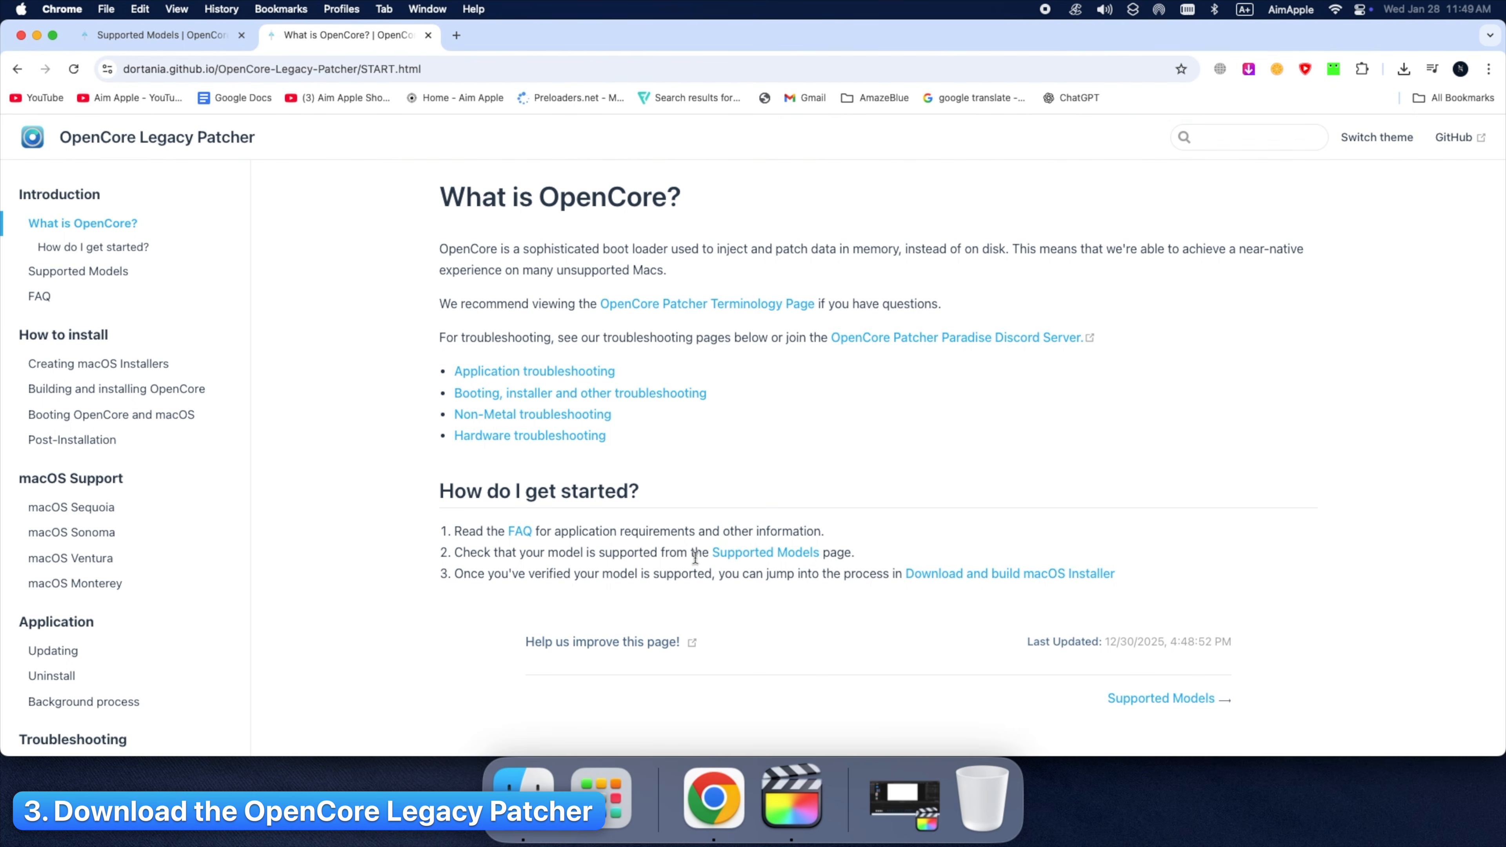
pyautogui.click(1007, 580)
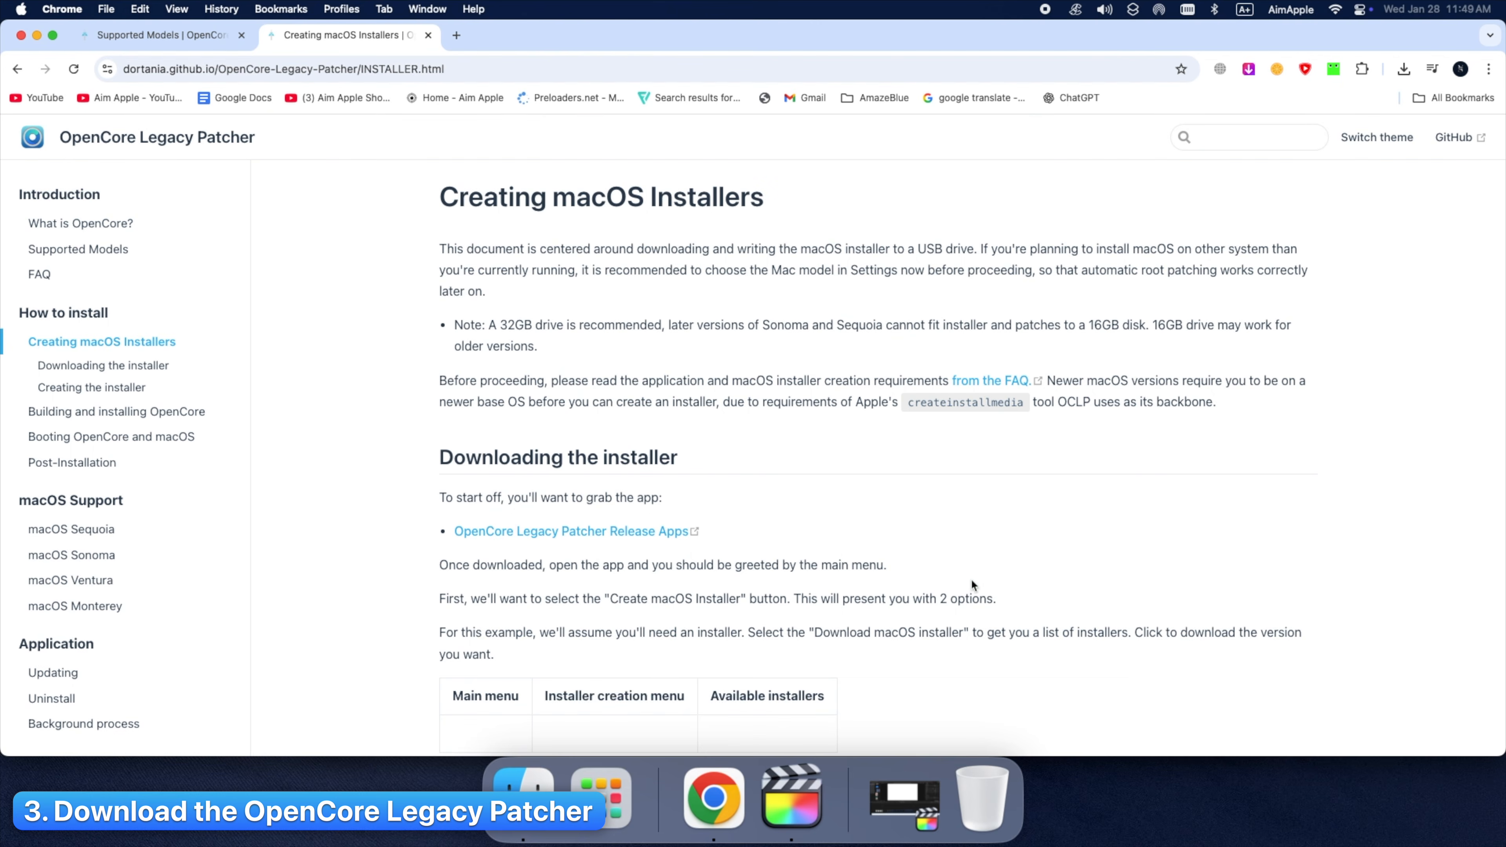
pyautogui.click(541, 537)
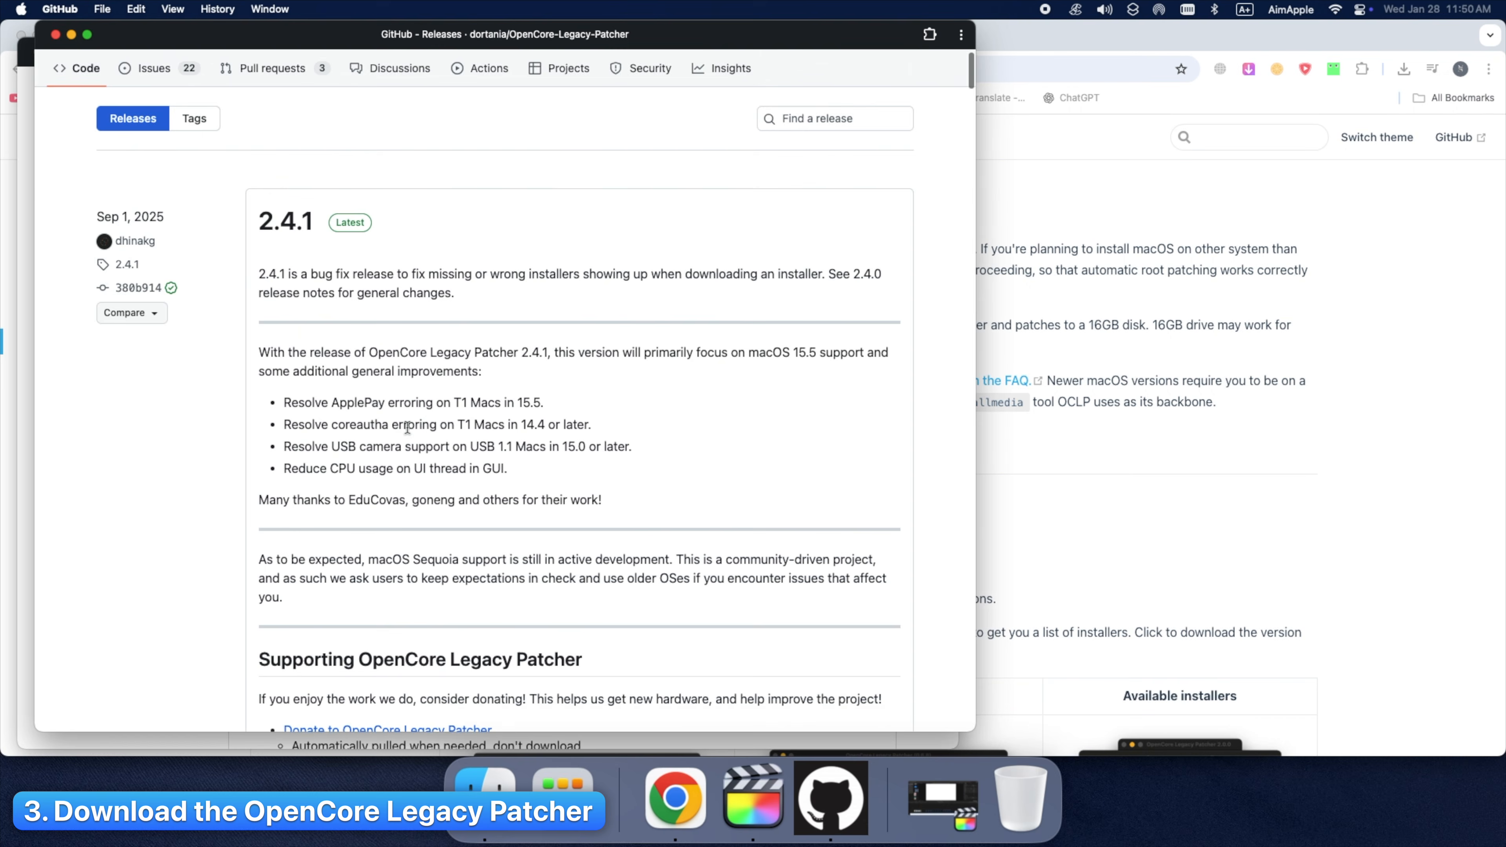
# Step: Download OpenCore-Patcher.pkg from the assets of release 2.4.1 and check the recent download history
pyautogui.scroll(-6, 407, 427)
pyautogui.scroll(-5, 407, 427)
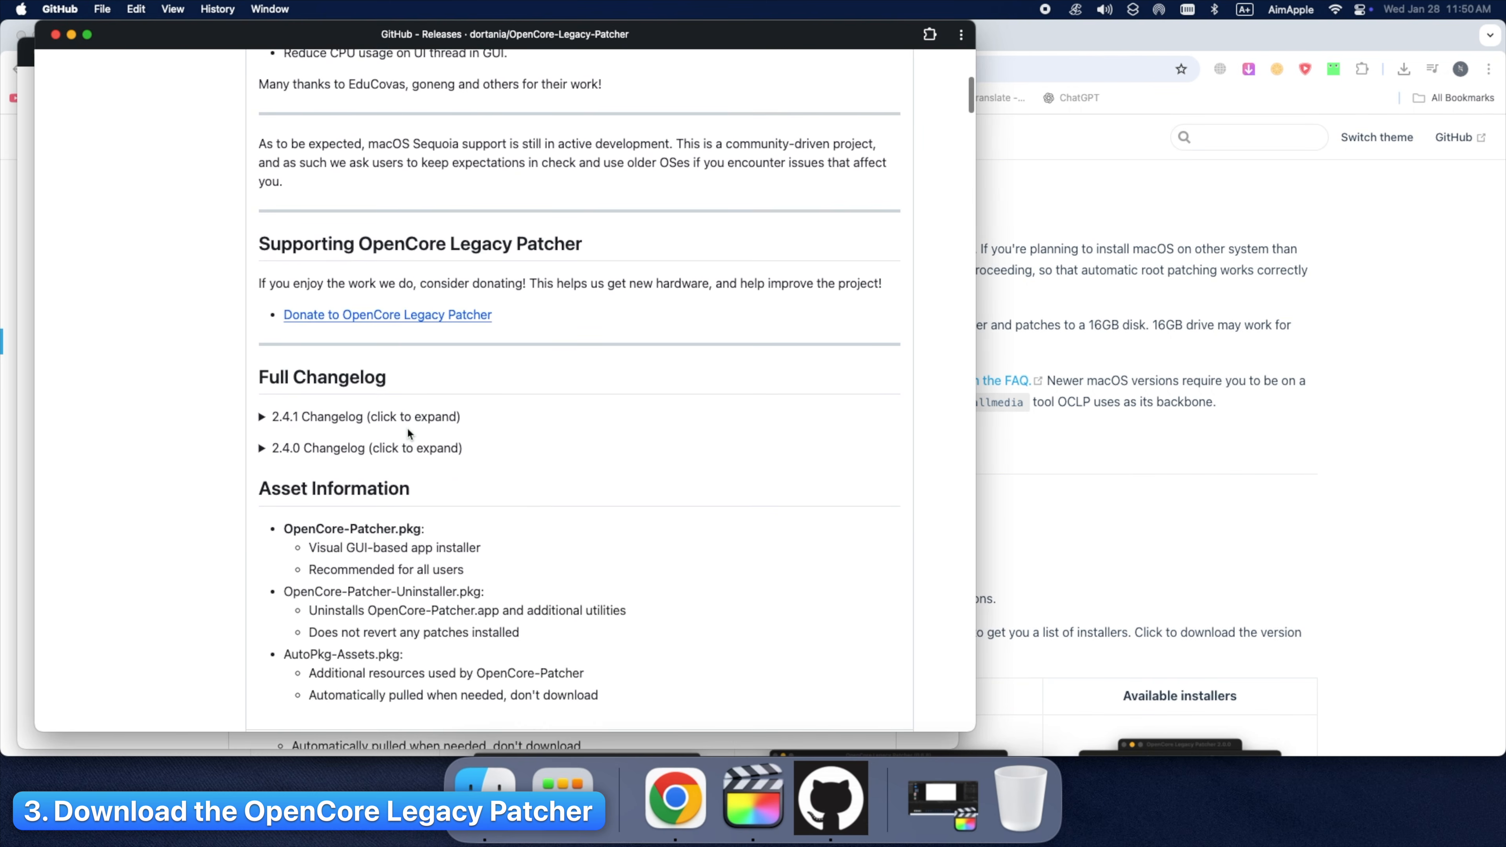
pyautogui.scroll(-5, 407, 427)
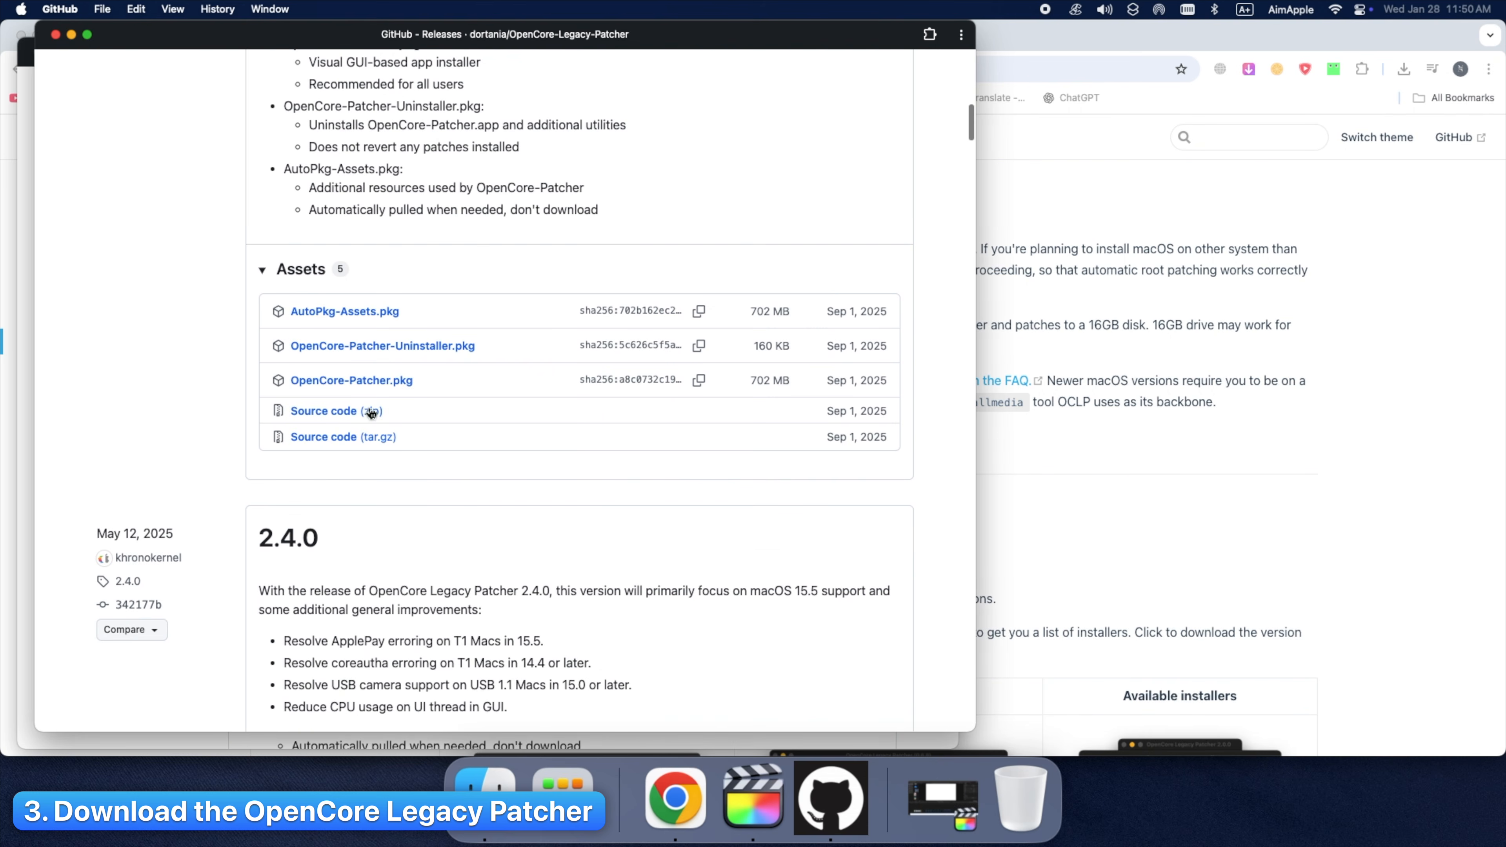
pyautogui.click(363, 385)
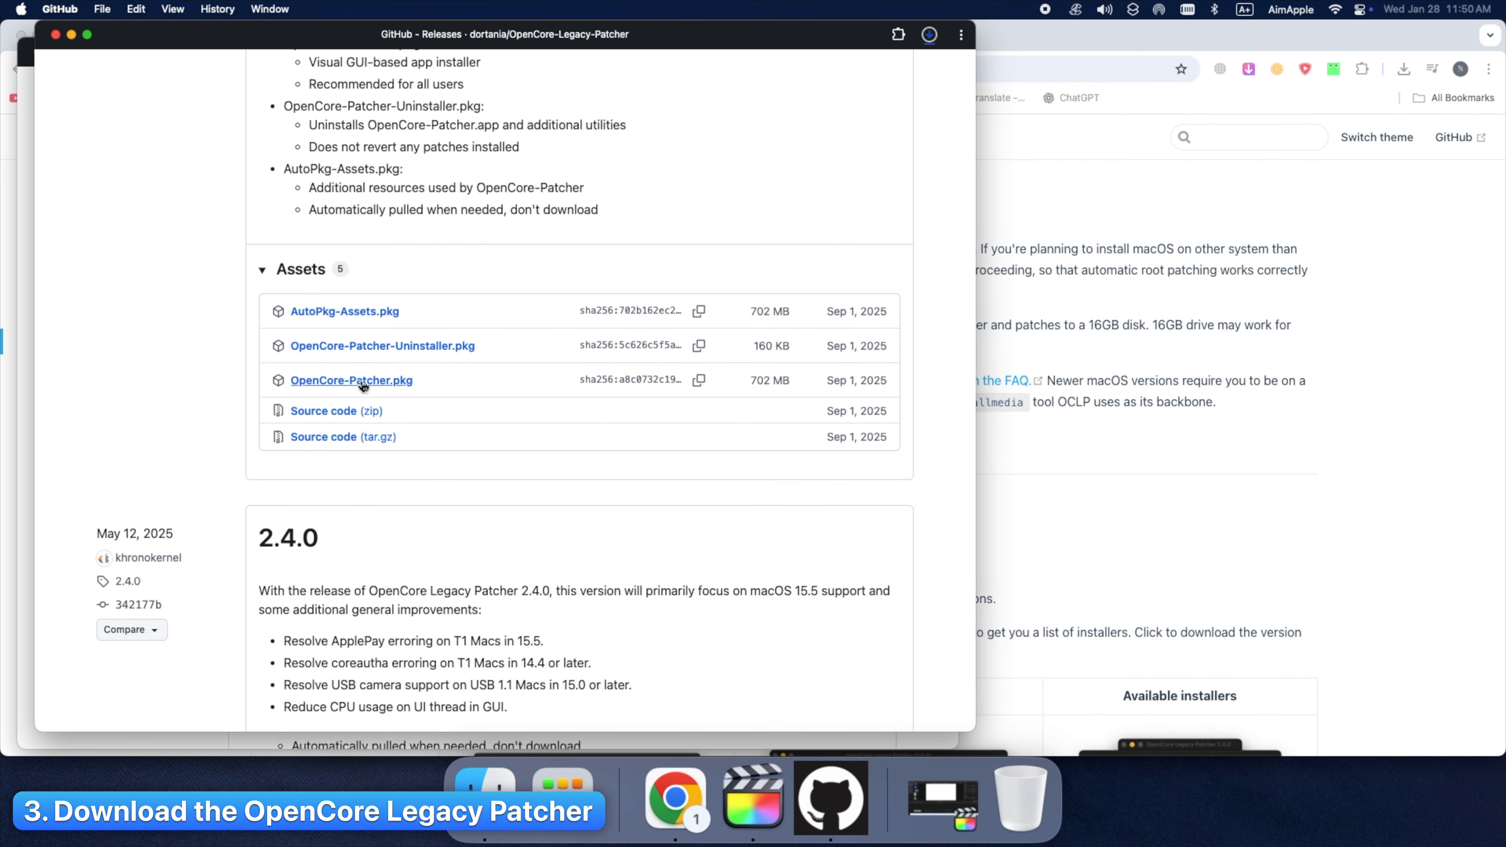
pyautogui.click(929, 35)
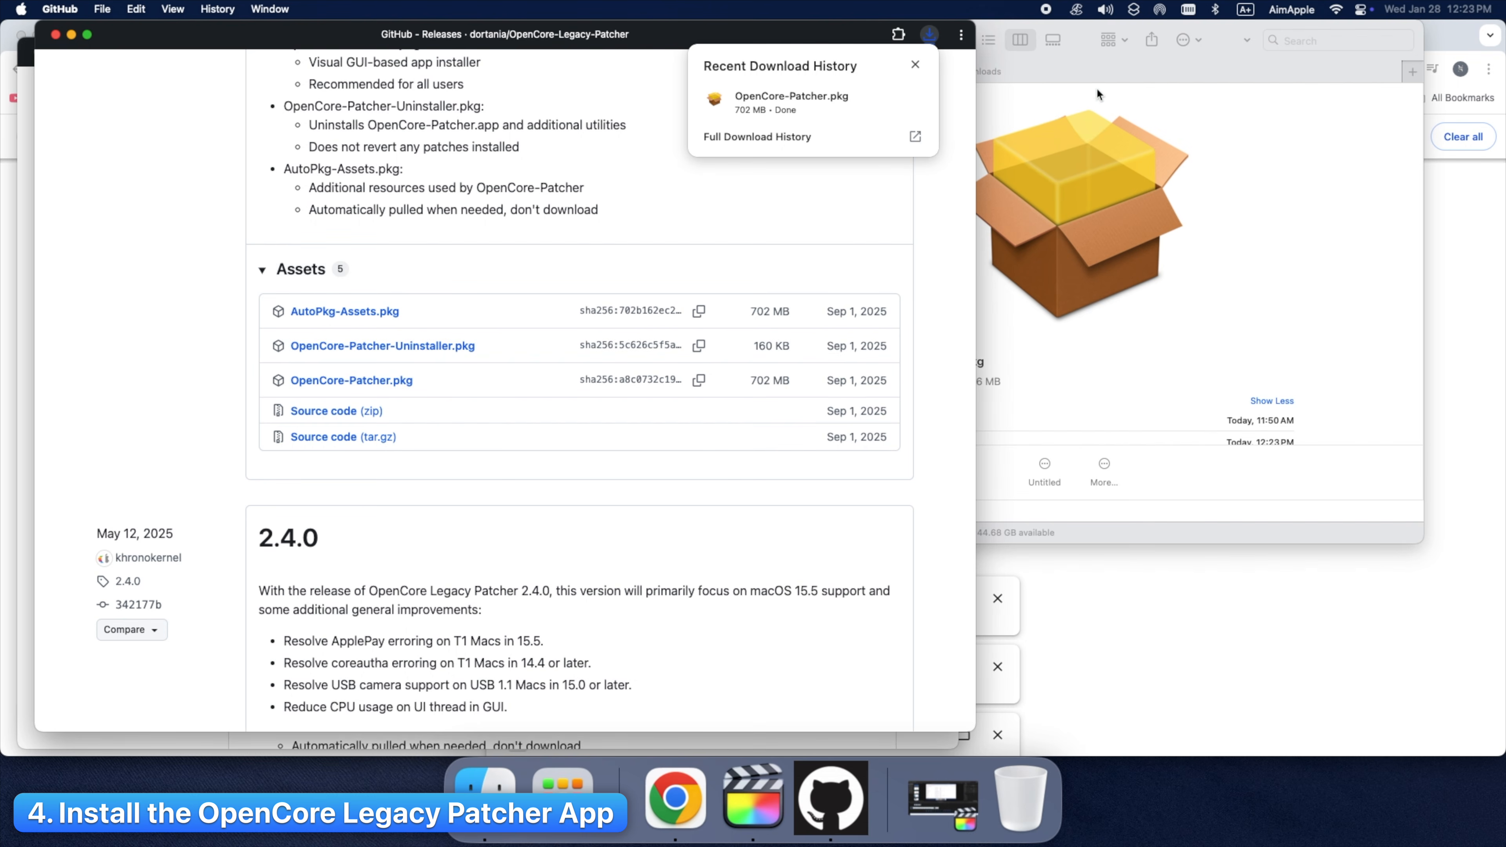
# Step: Install OpenCore-Patcher.pkg from the Downloads folder, authorizing with the account password, and move the installer to the Trash
pyautogui.click(1089, 72)
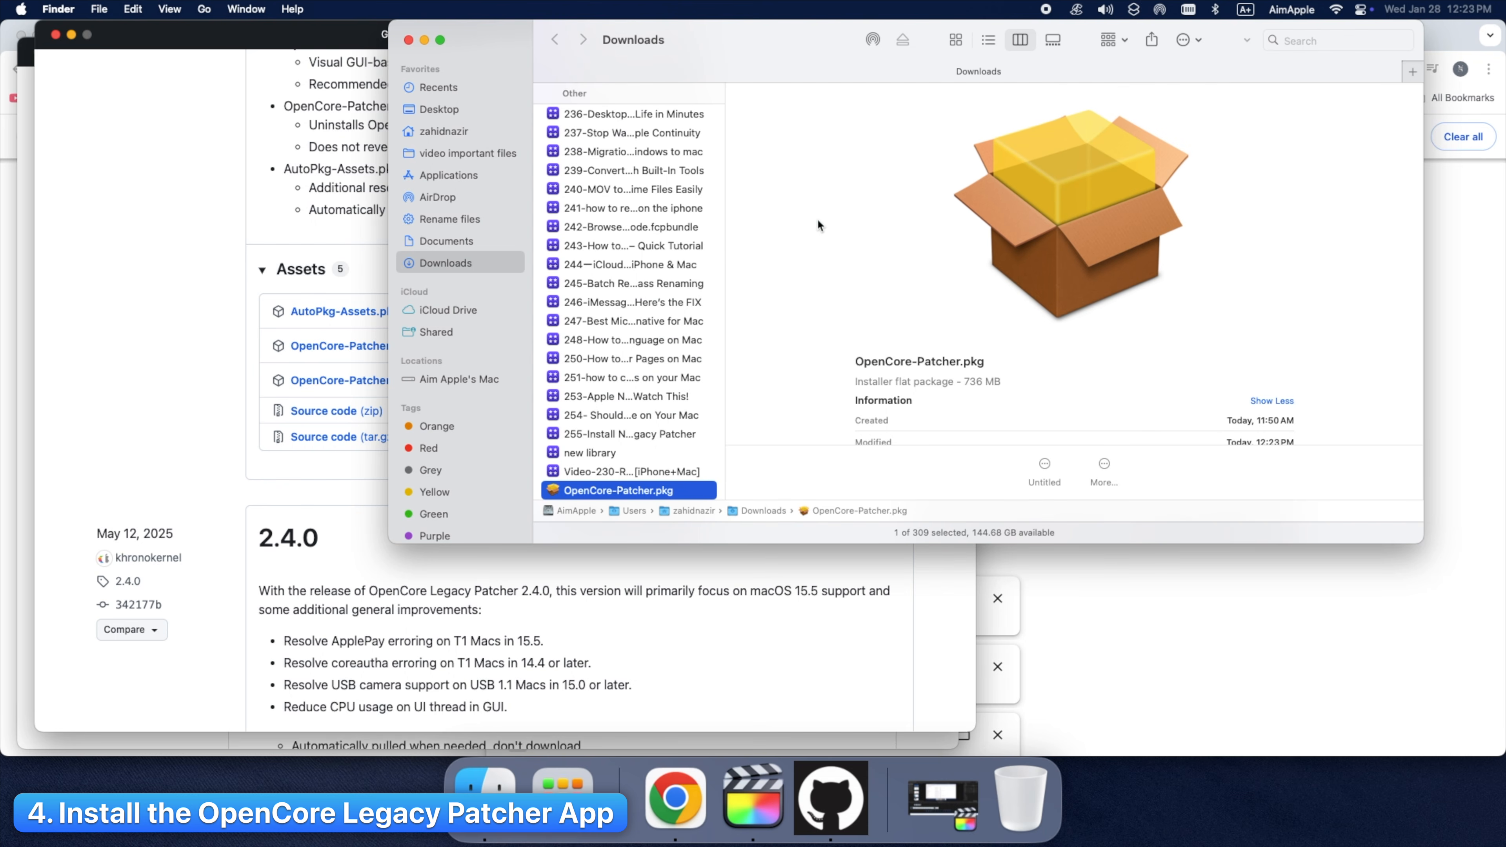
pyautogui.doubleClick(603, 491)
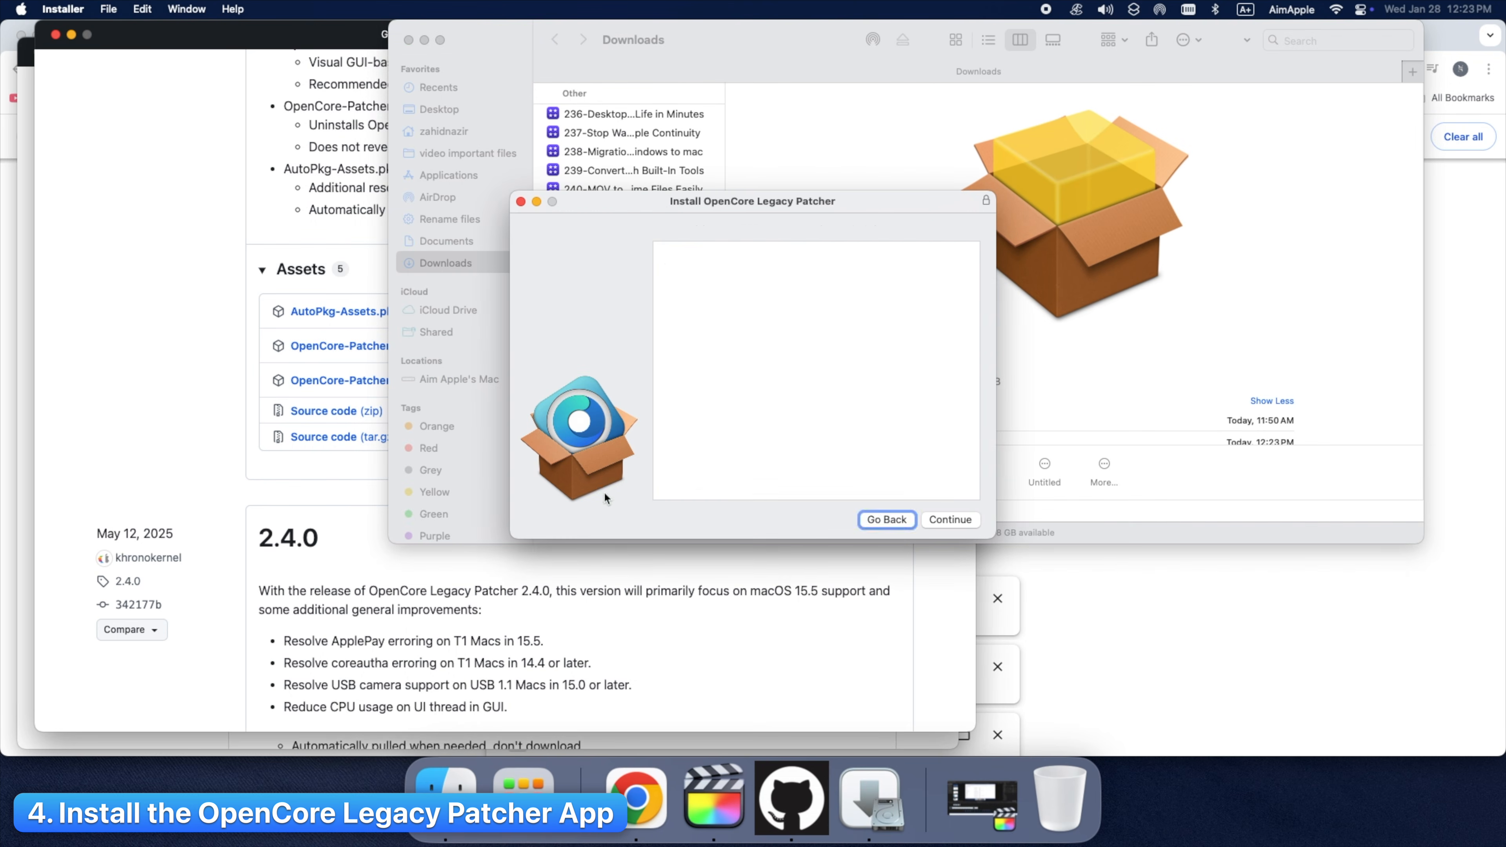
pyautogui.click(942, 522)
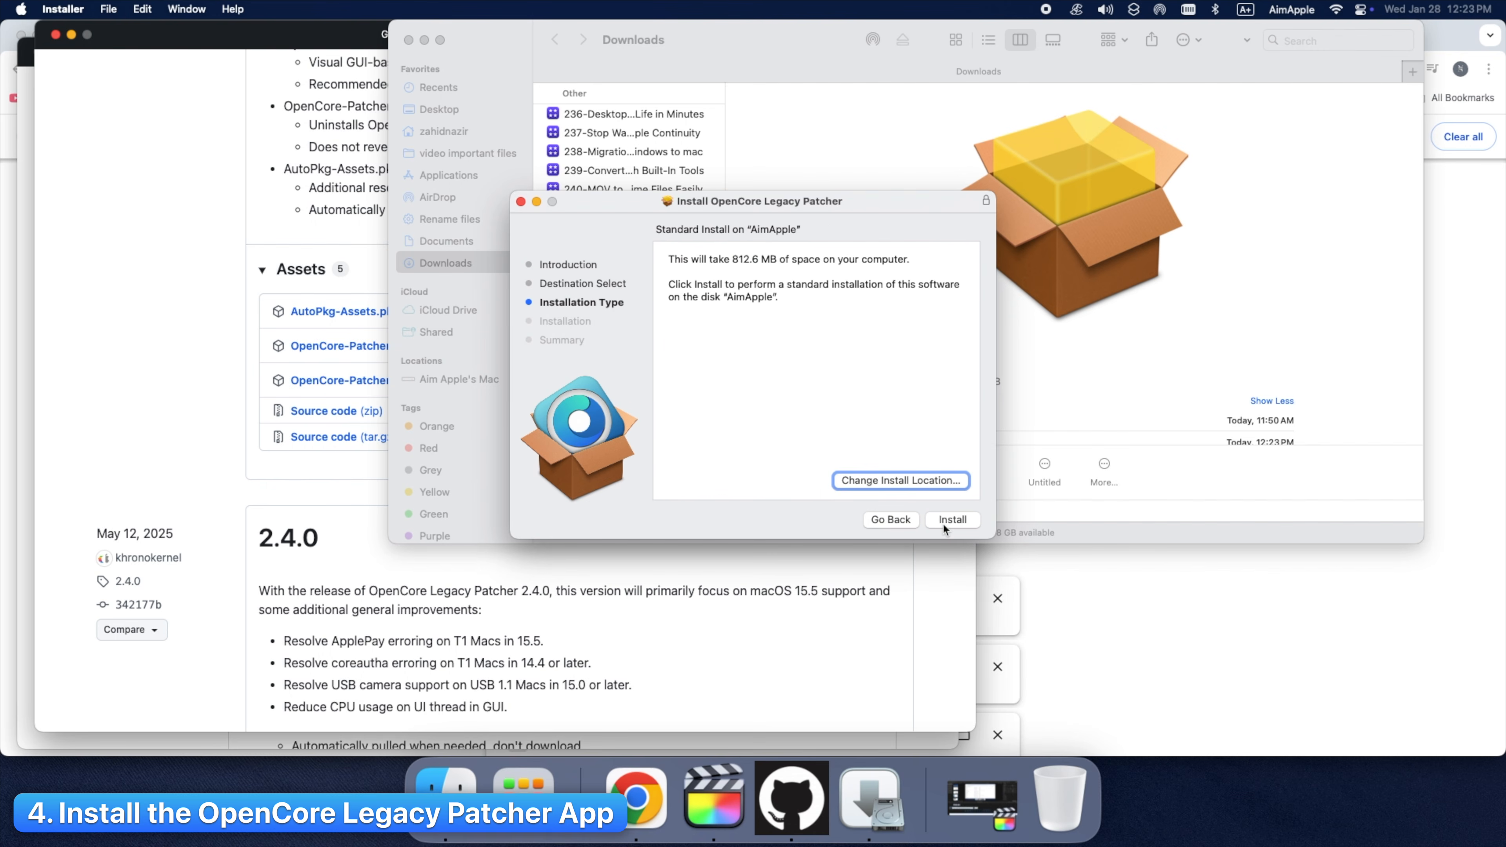
pyautogui.click(942, 521)
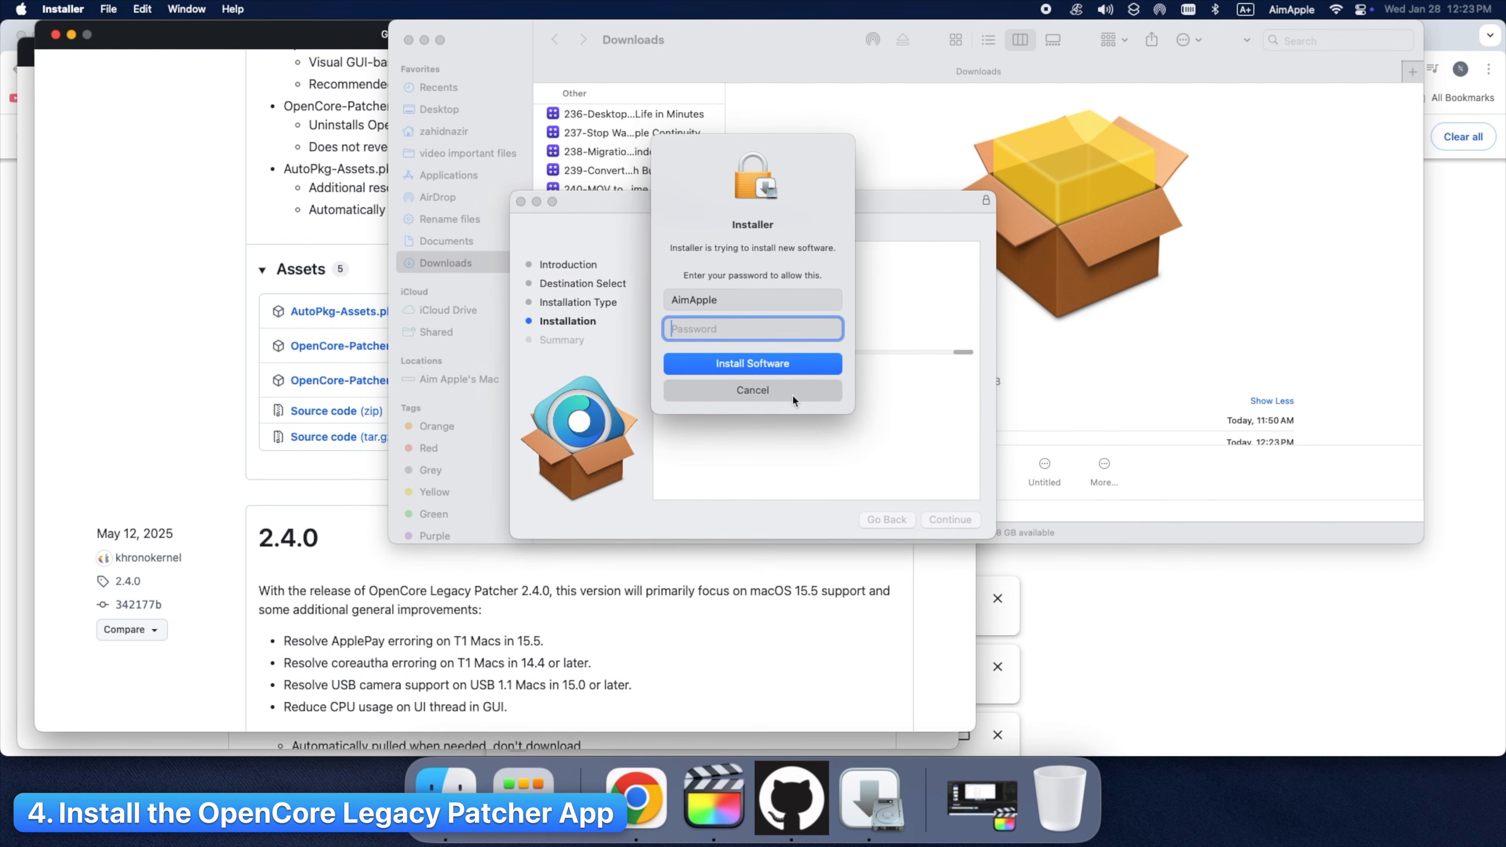
pyautogui.write('•••••••••')
pyautogui.press('Return')
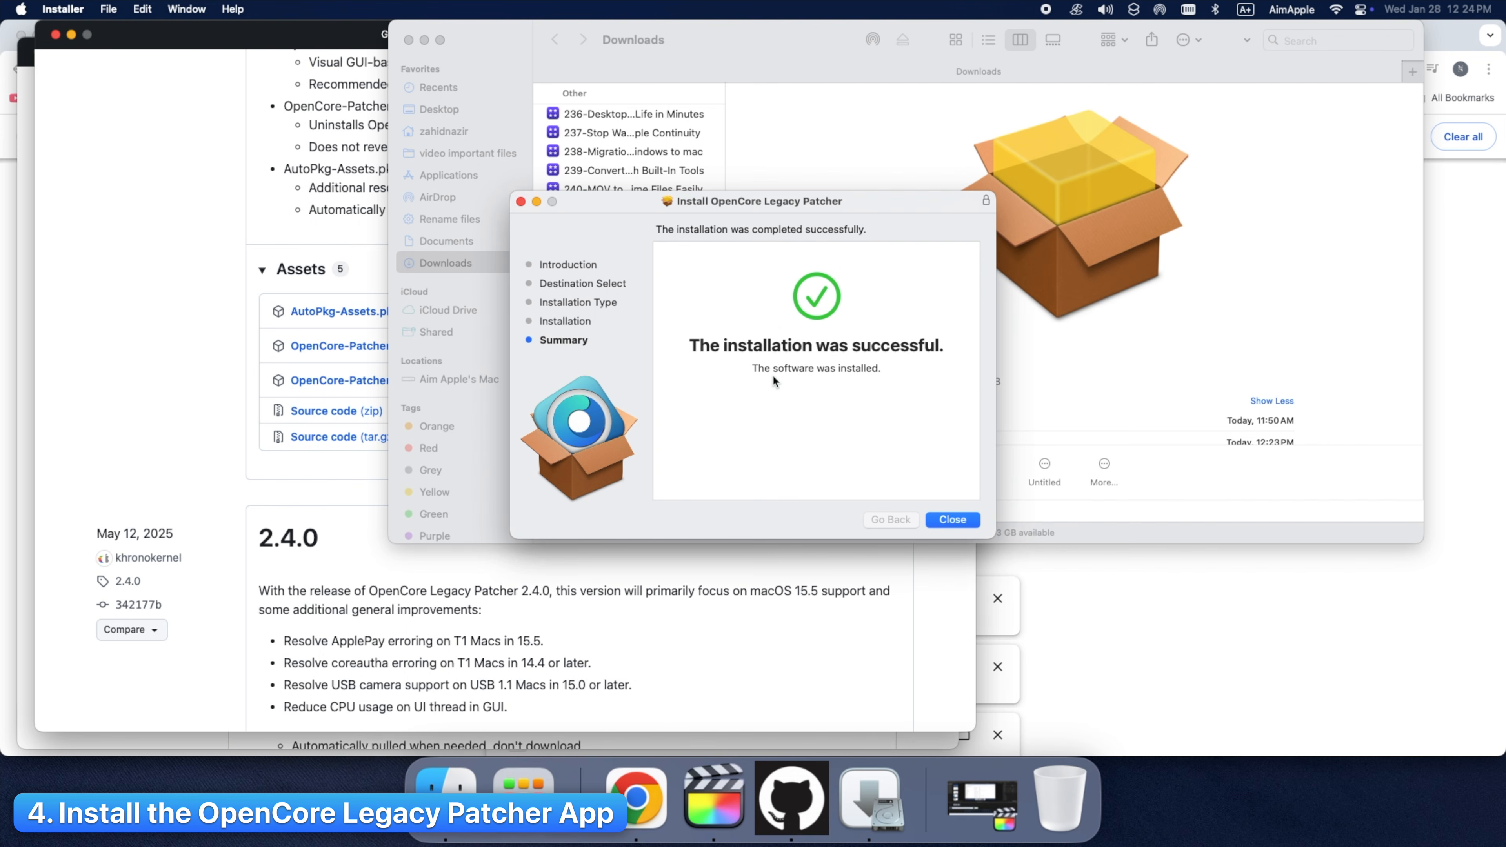
pyautogui.click(951, 521)
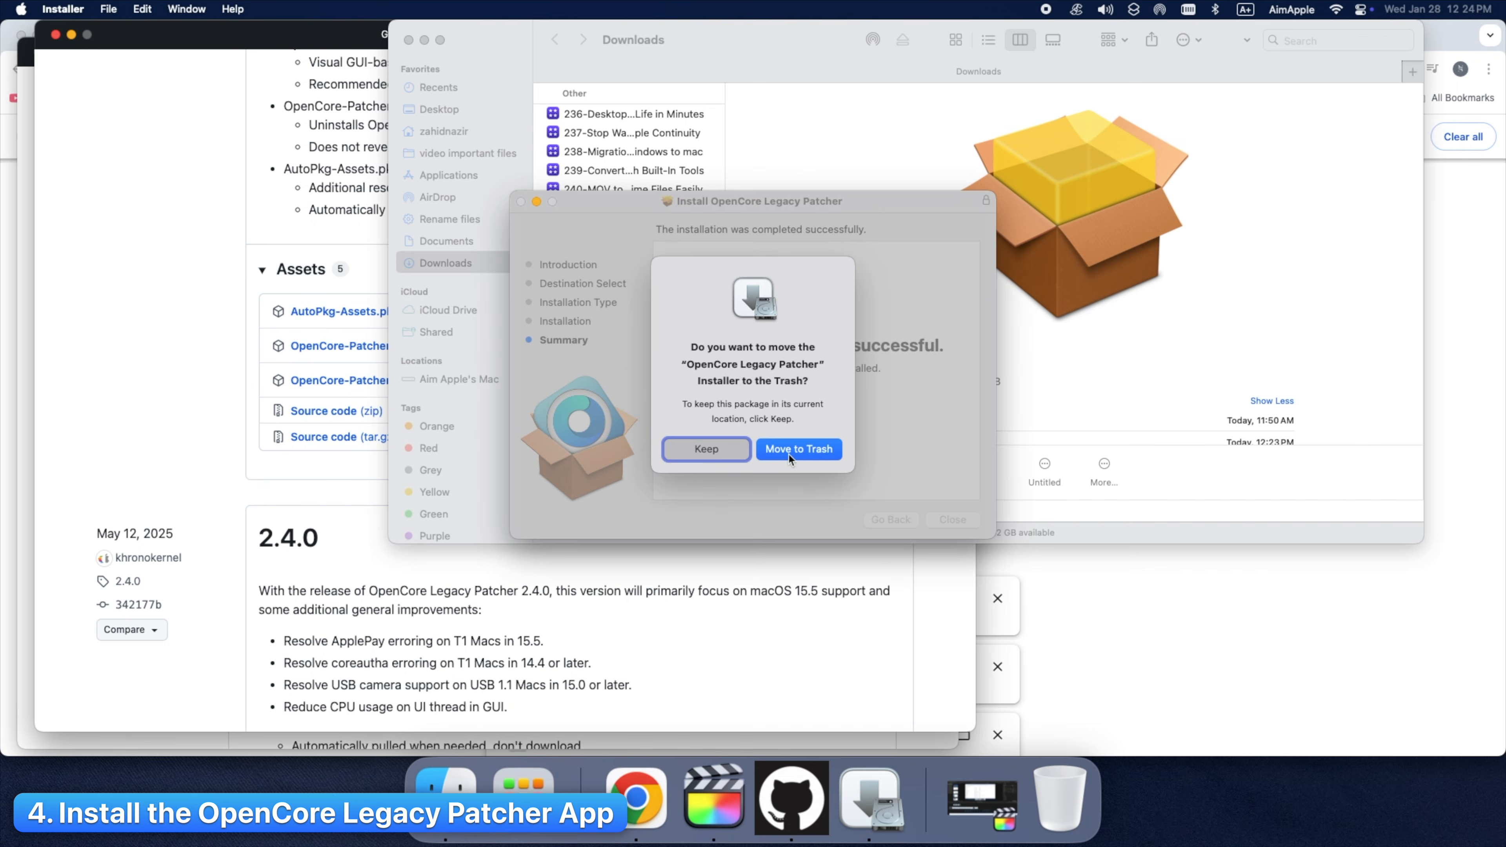
pyautogui.click(799, 449)
# Step: Find the OpenCore-Patcher app by searching the installed applications for "open" and launch it
pyautogui.click(560, 784)
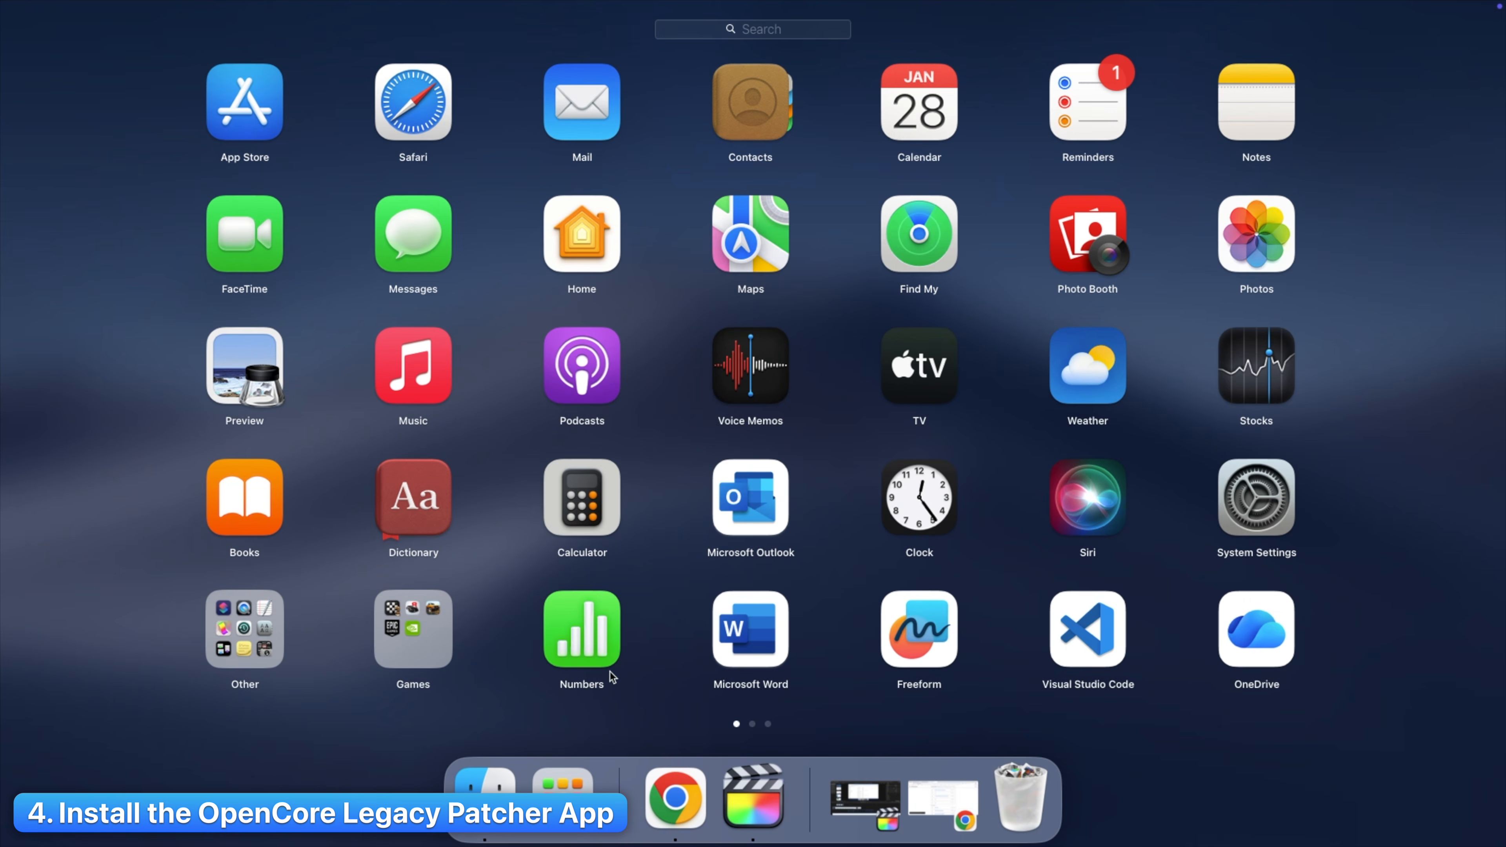
pyautogui.write('open')
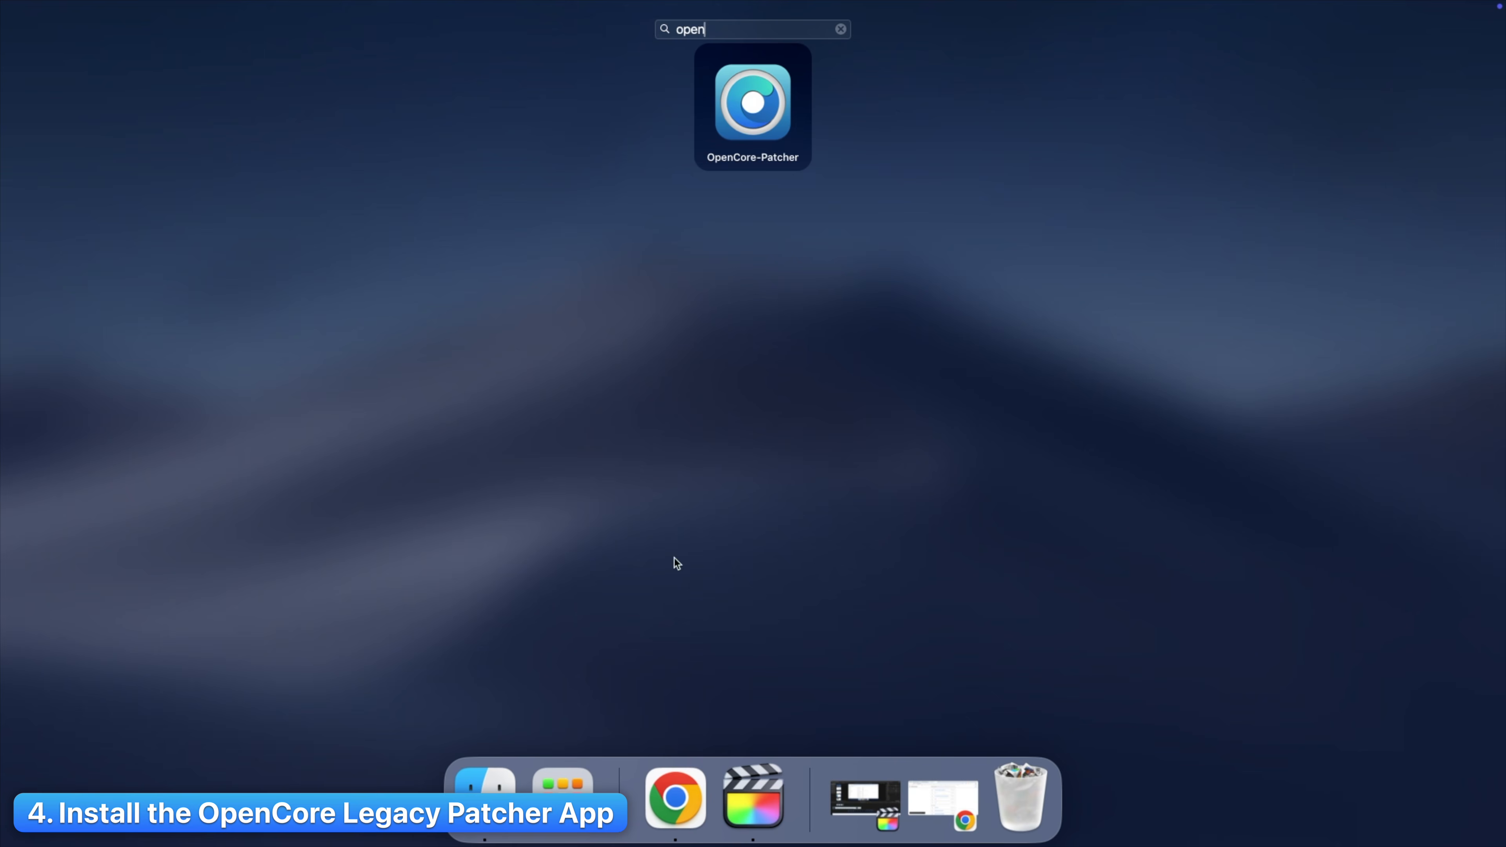
pyautogui.click(741, 121)
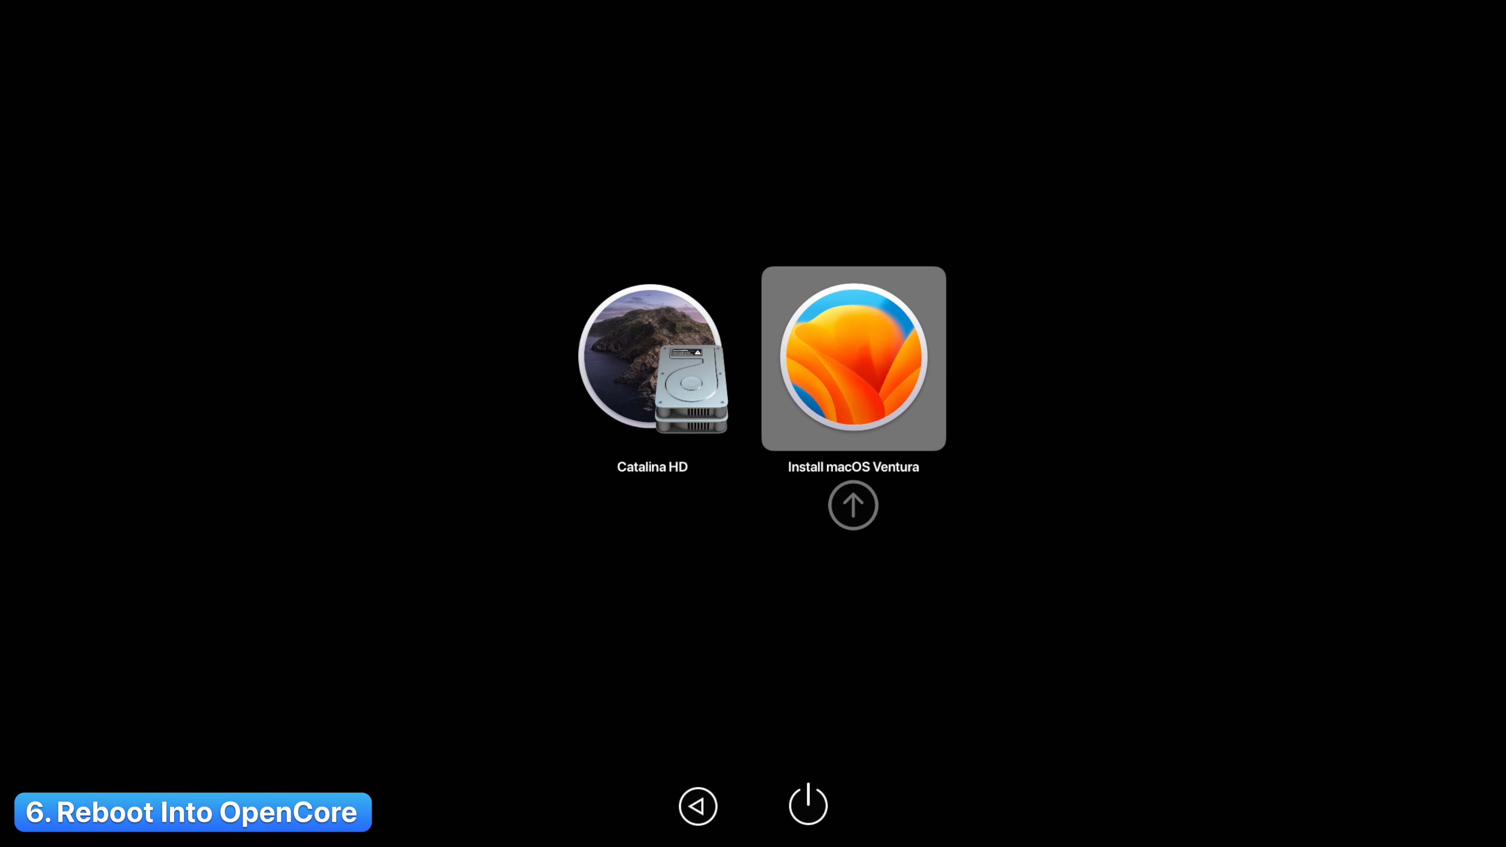
# Step: Boot the Install macOS Ventura entry from the OpenCore boot picker
pyautogui.press('Return')
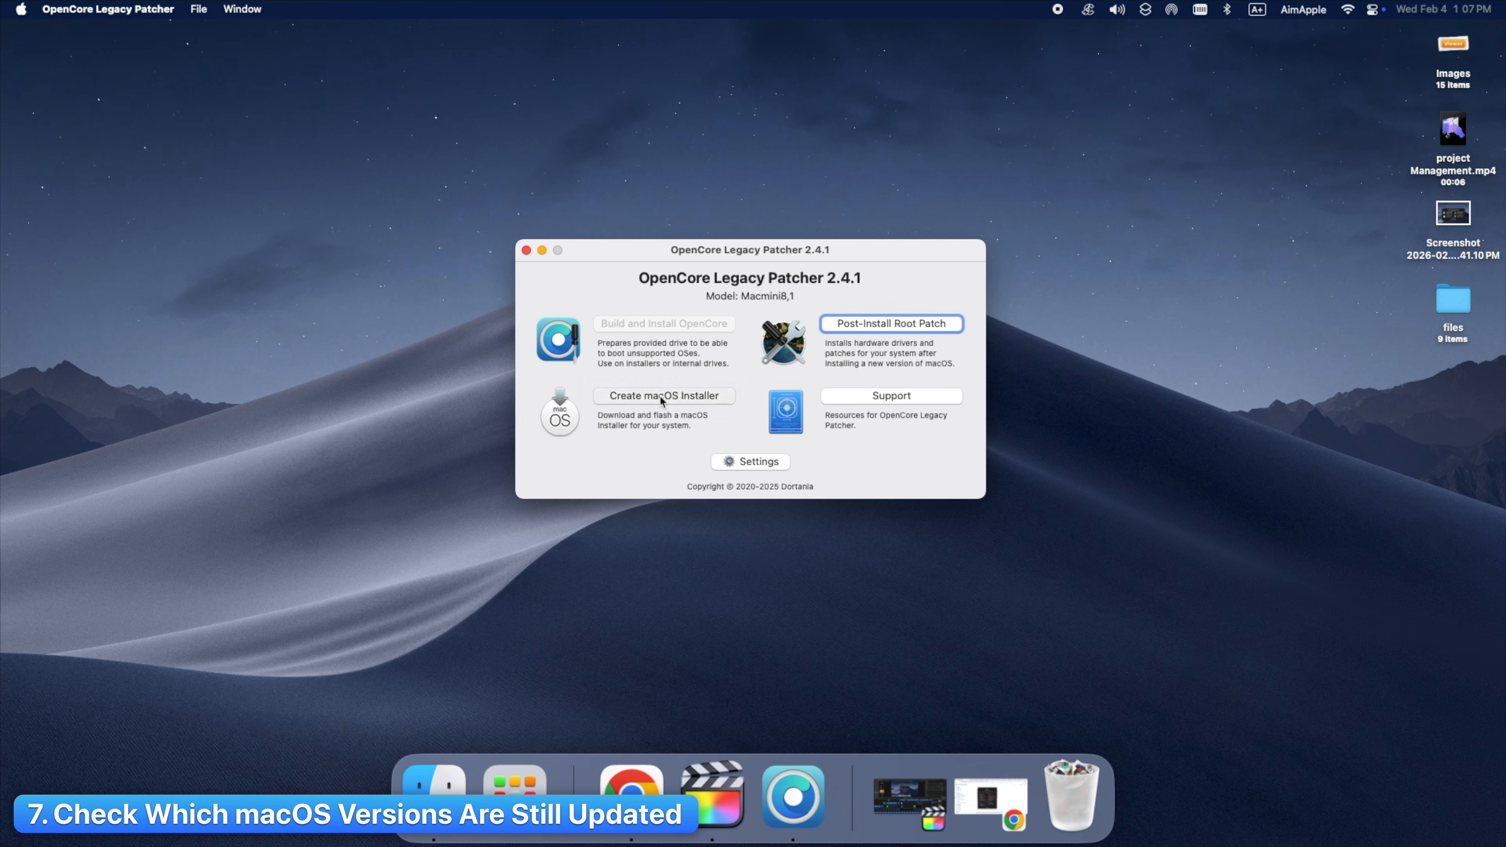
# Step: View the macOS installers available for download, selecting the Sonoma, Ventura and Sequoia entries in turn
pyautogui.click(659, 394)
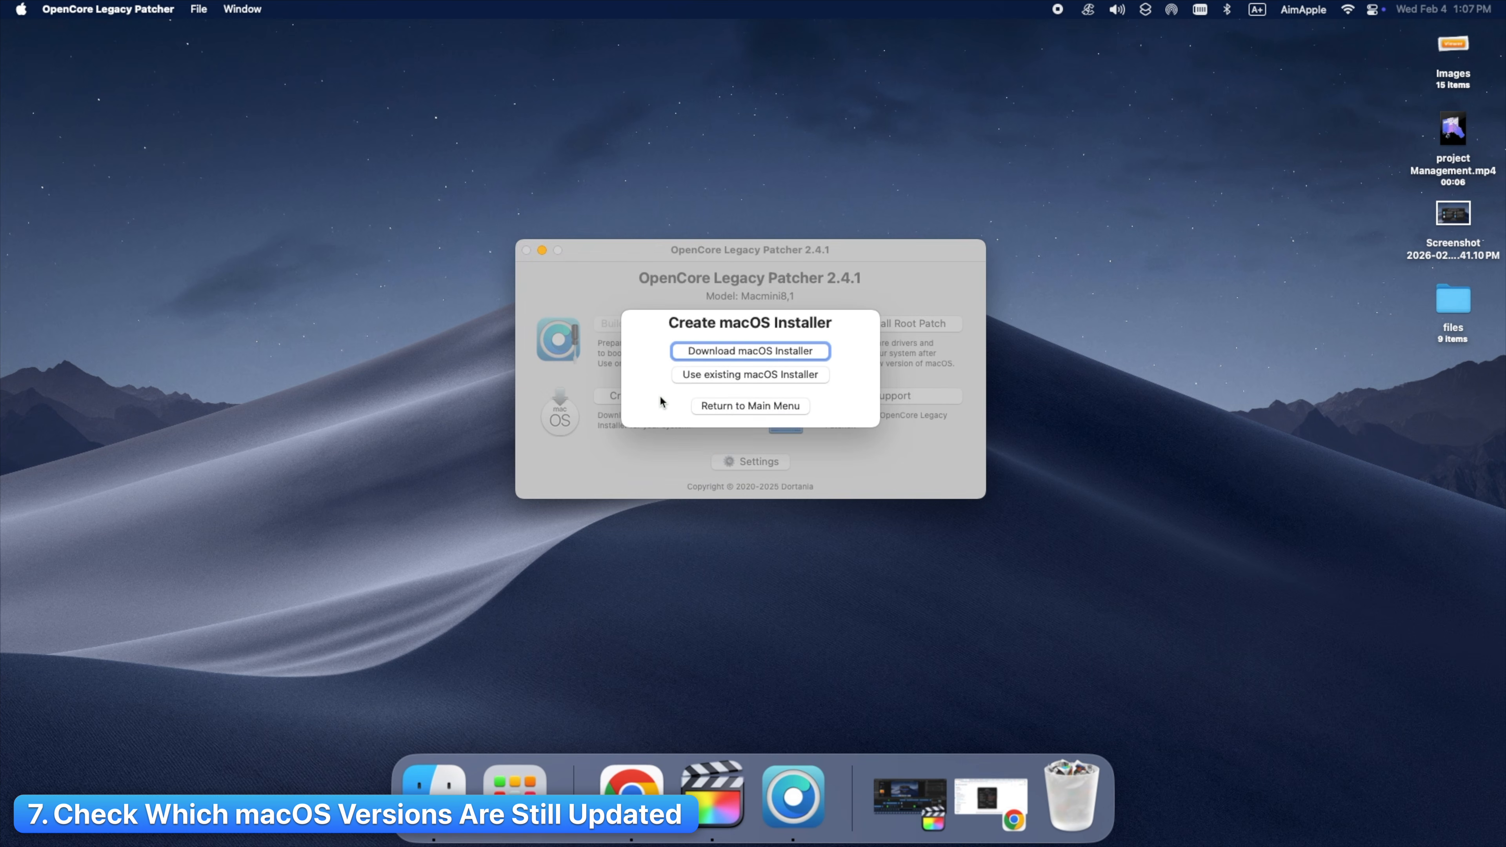
pyautogui.click(747, 353)
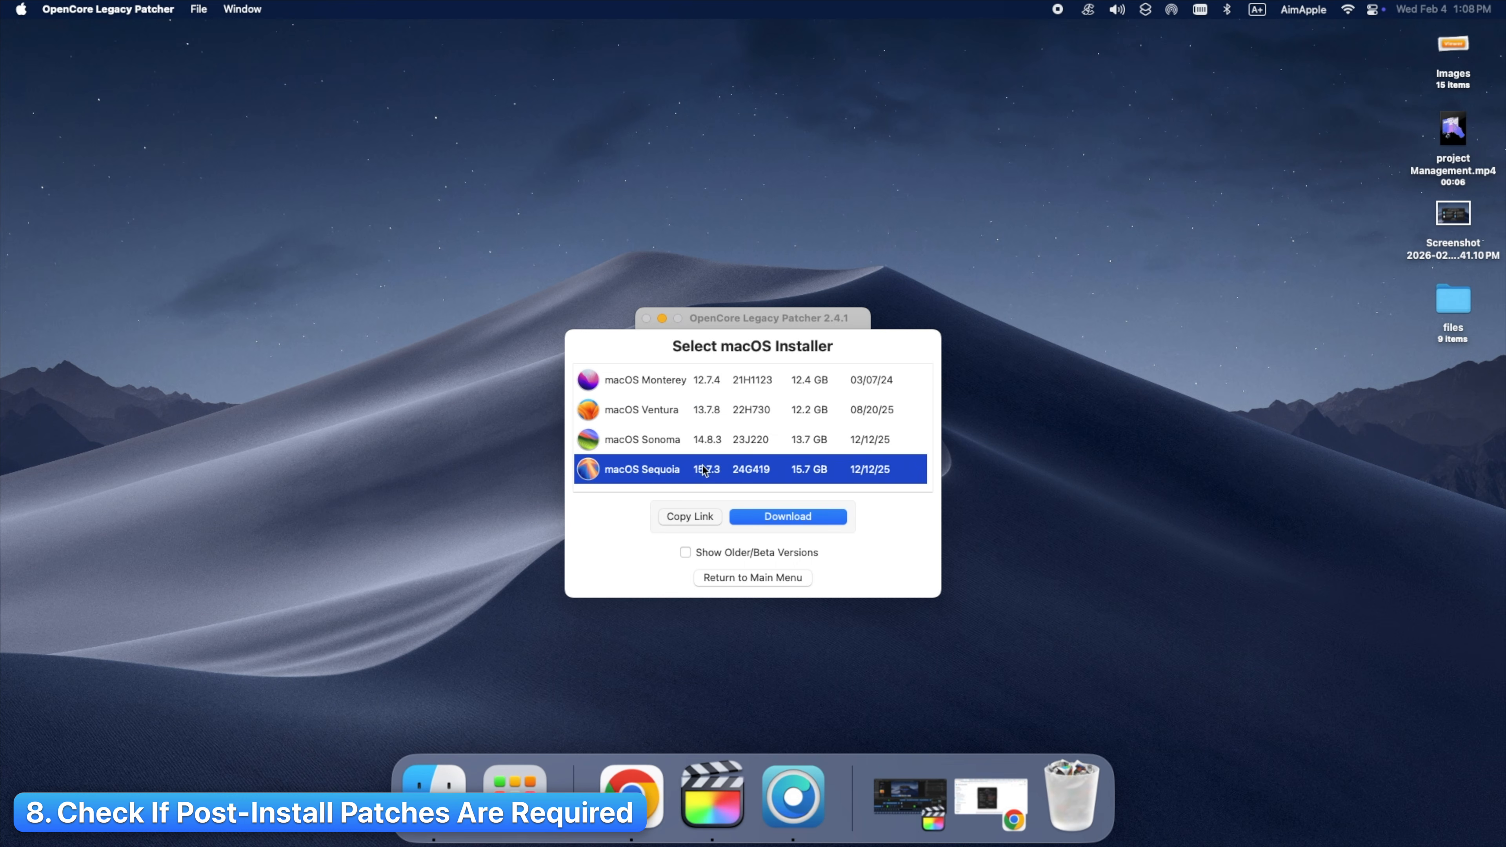
pyautogui.click(659, 439)
pyautogui.click(657, 411)
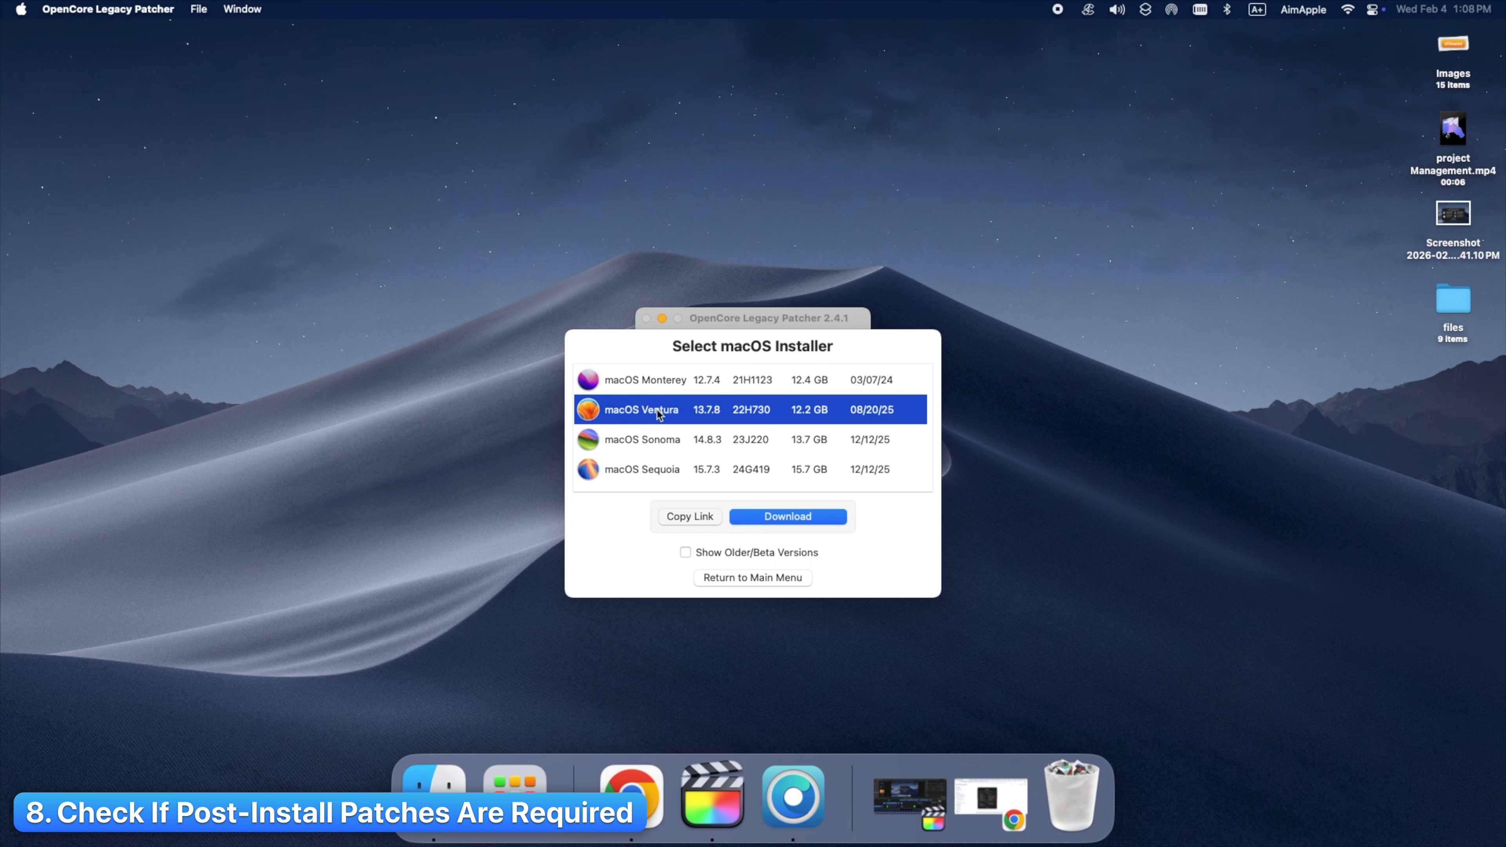
pyautogui.click(643, 472)
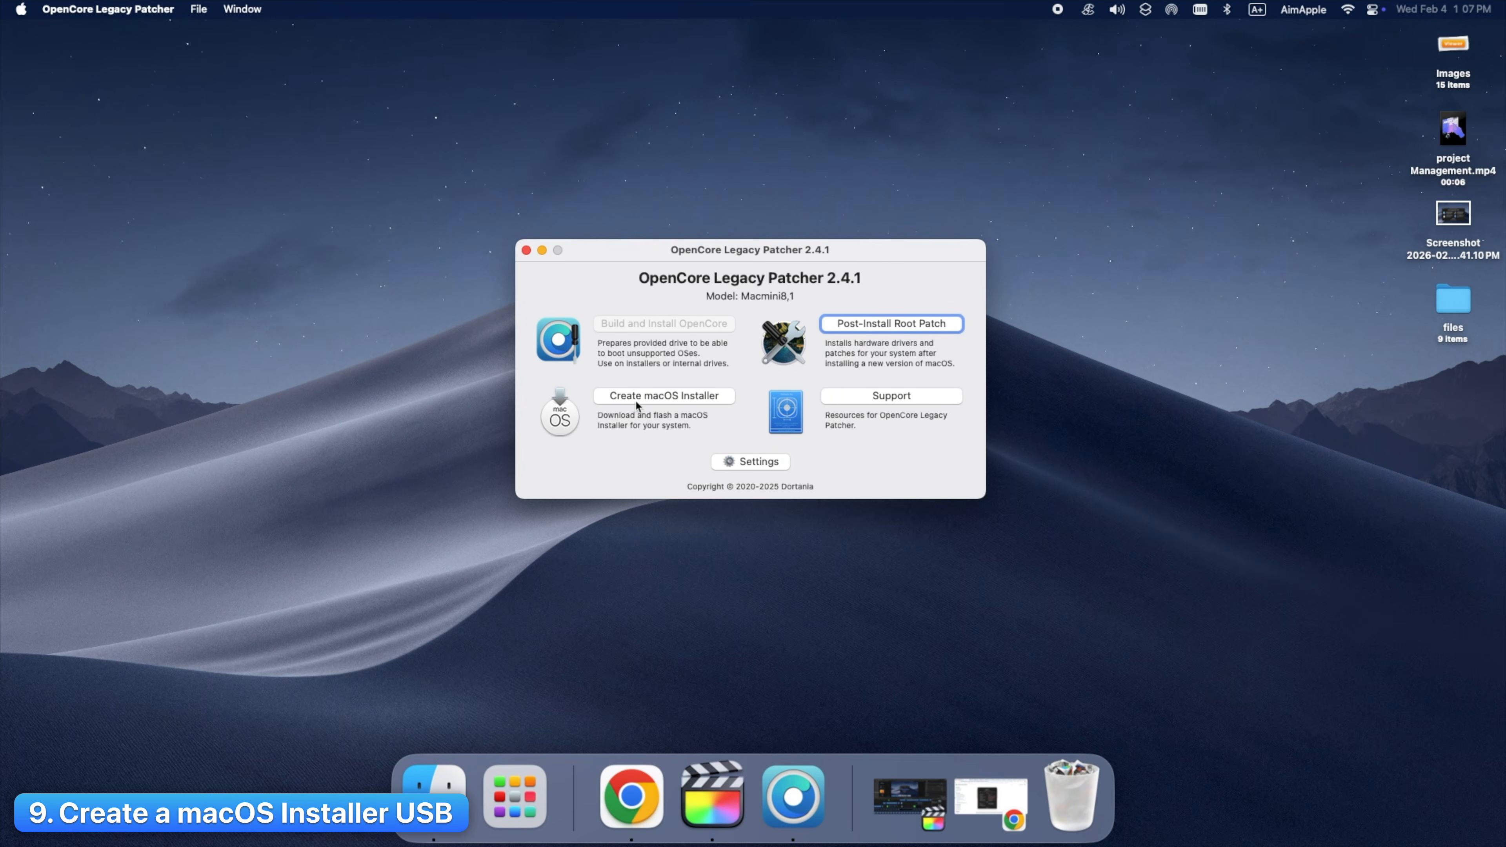
# Step: Start creating a macOS installer by downloading macOS Sequoia 15.7.3 (24G419)
pyautogui.click(660, 397)
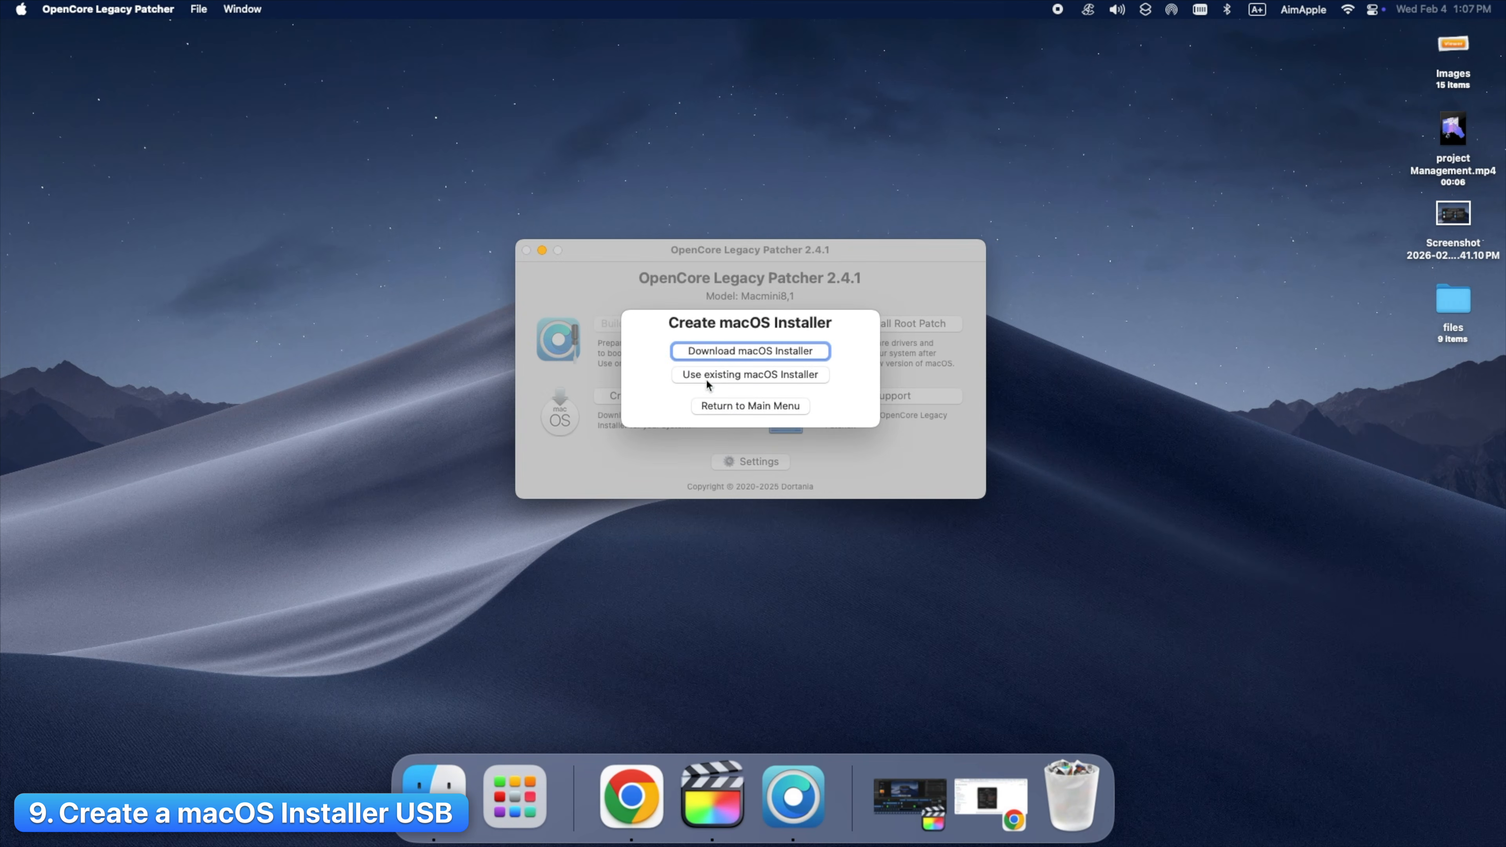
pyautogui.click(746, 351)
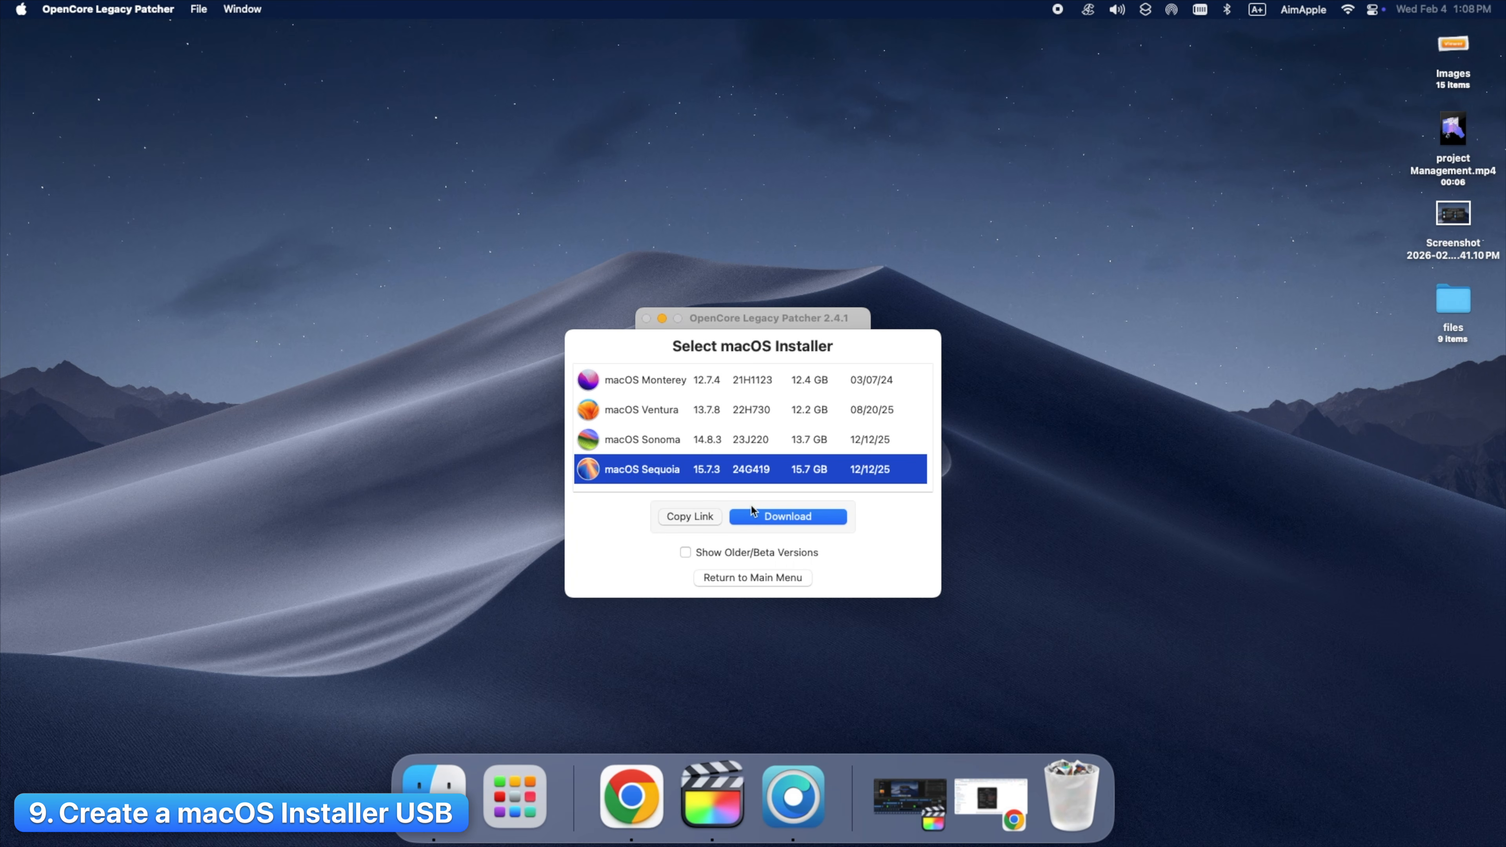
pyautogui.click(762, 517)
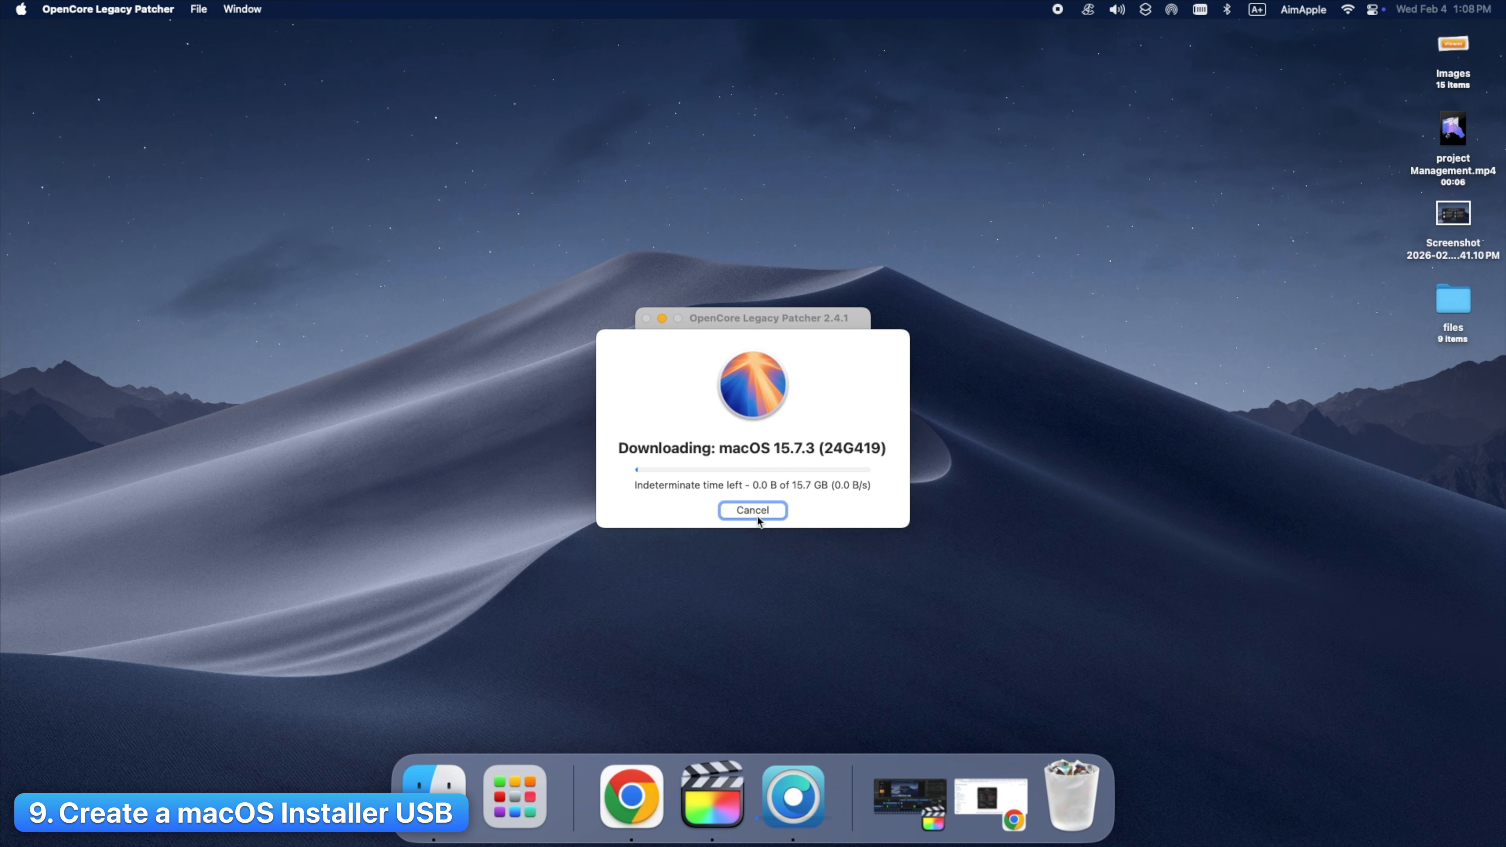